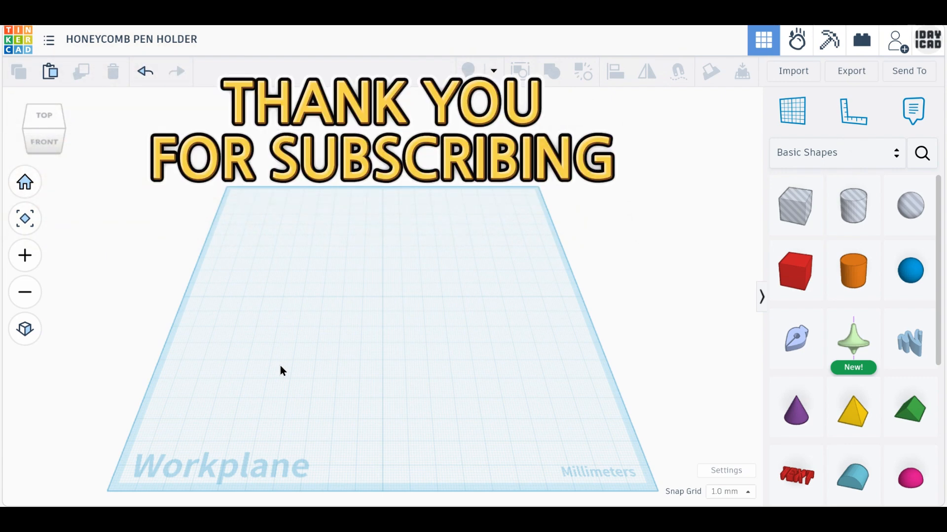
Place a six-sided polygon near the workplane's centre and show it from above in orthographic view.
scroll(838, 398, down, 4)
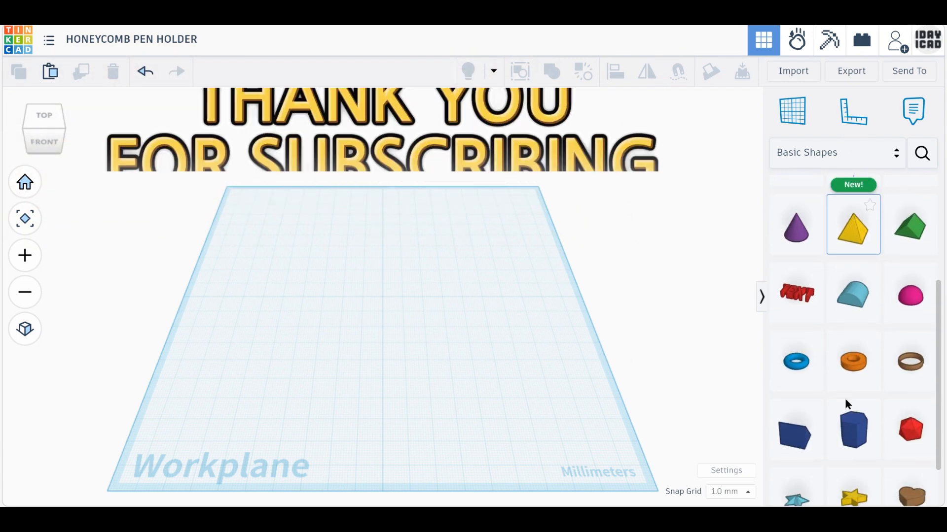
drag(853, 415, 384, 305)
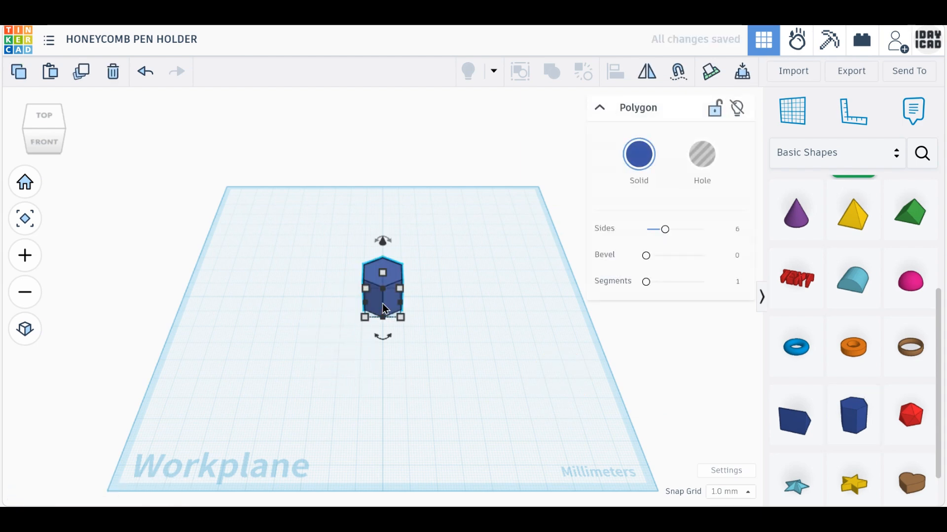
click(23, 331)
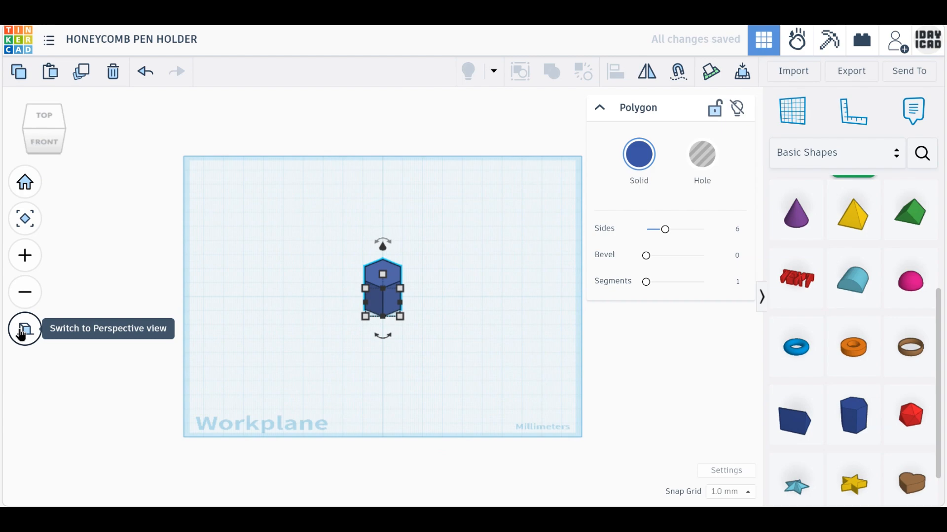
click(46, 118)
scroll(355, 326, up, 4)
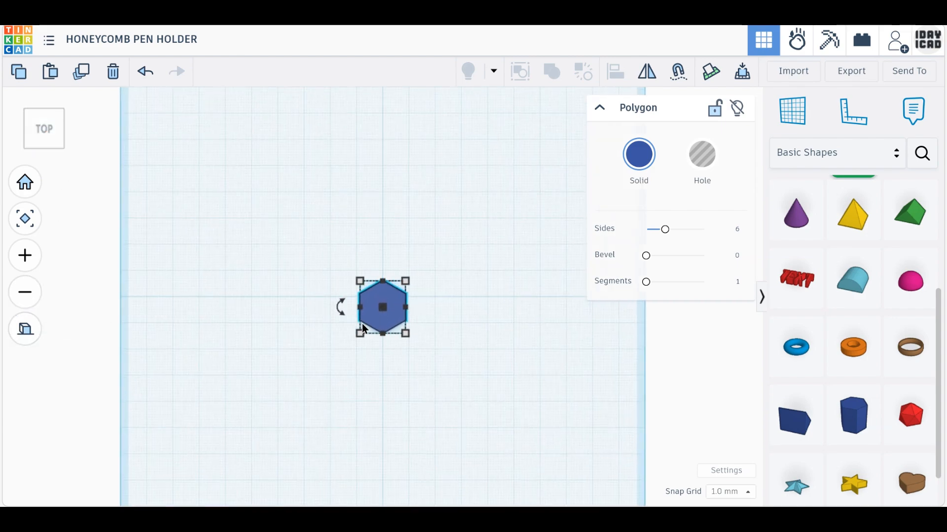
Set the hexagon's width to 20 mm and centre it on the workplane's vertical midline.
drag(409, 313, 409, 296)
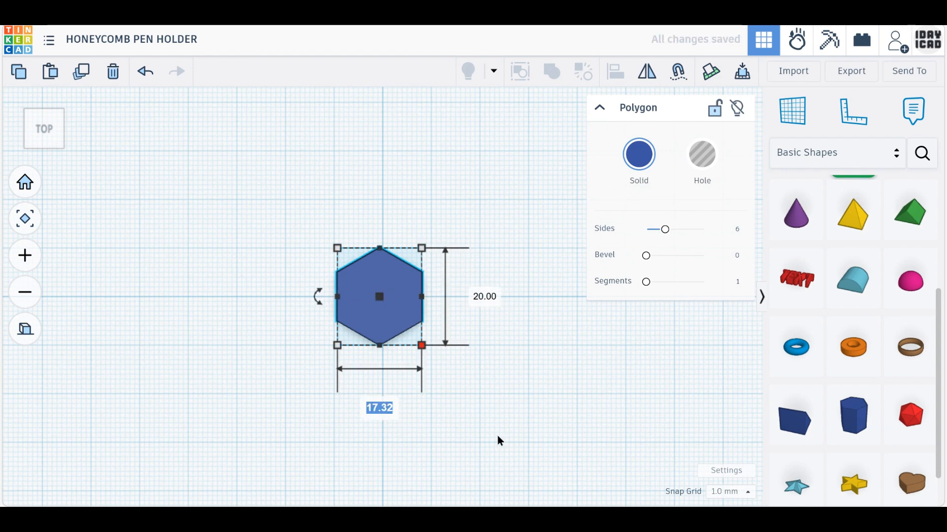
key(Return)
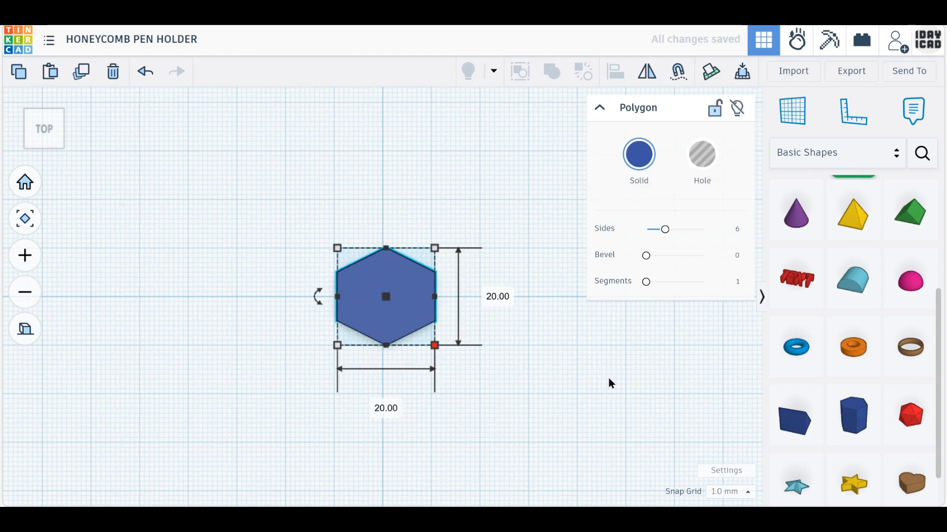
drag(416, 297, 413, 299)
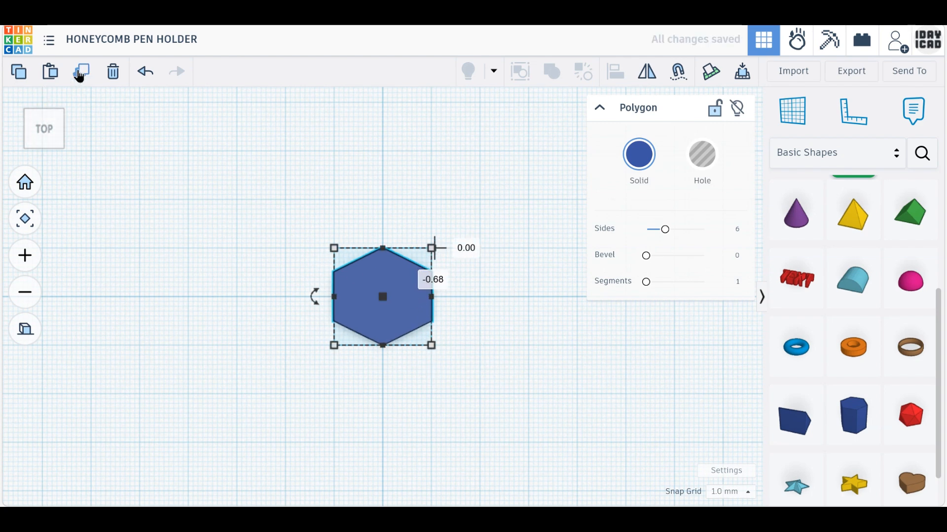
Duplicate the hexagon beside the original, resize the copy to 16 × 16 mm and make it a hole.
click(79, 74)
drag(376, 273, 478, 275)
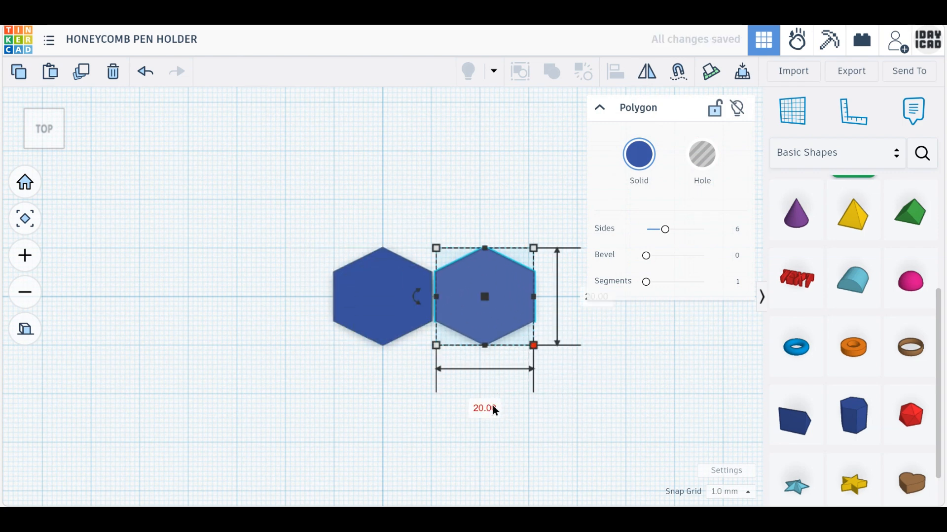
middle_drag(570, 423, 359, 380)
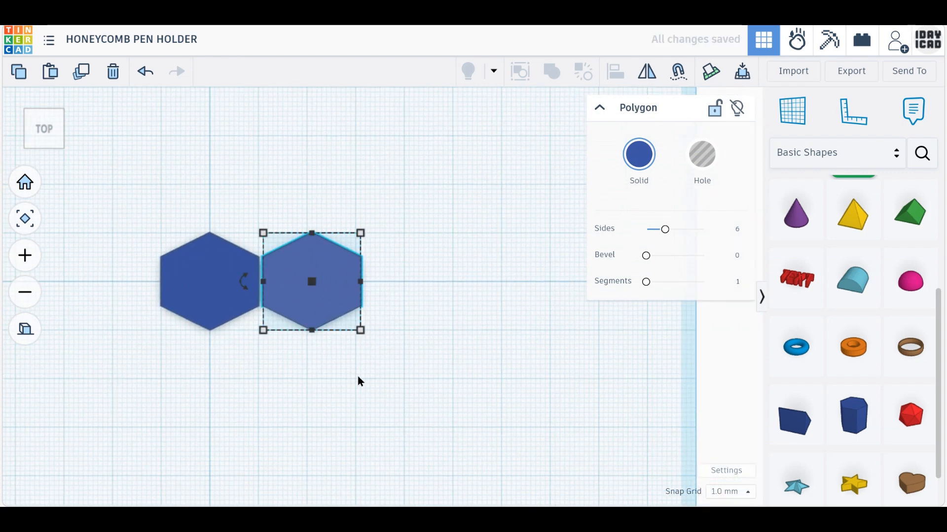
click(312, 392)
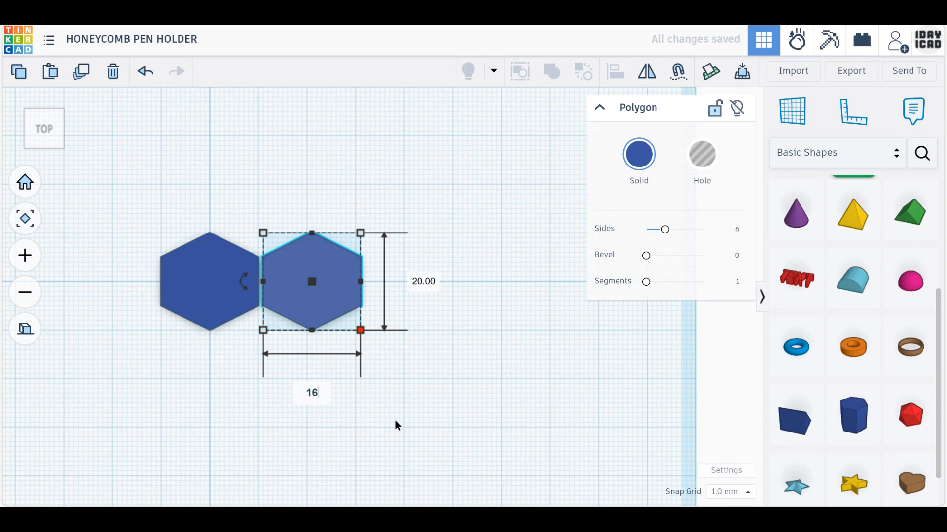
key(Return)
key(Return)
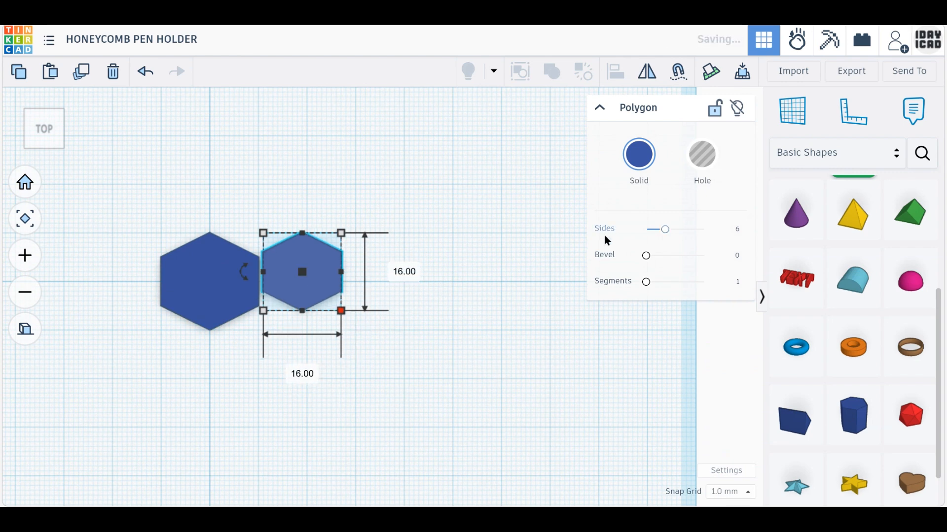
click(700, 153)
Centre the 16 mm hole inside the 20 mm hexagon in both directions and group them into a ring.
drag(468, 371, 97, 182)
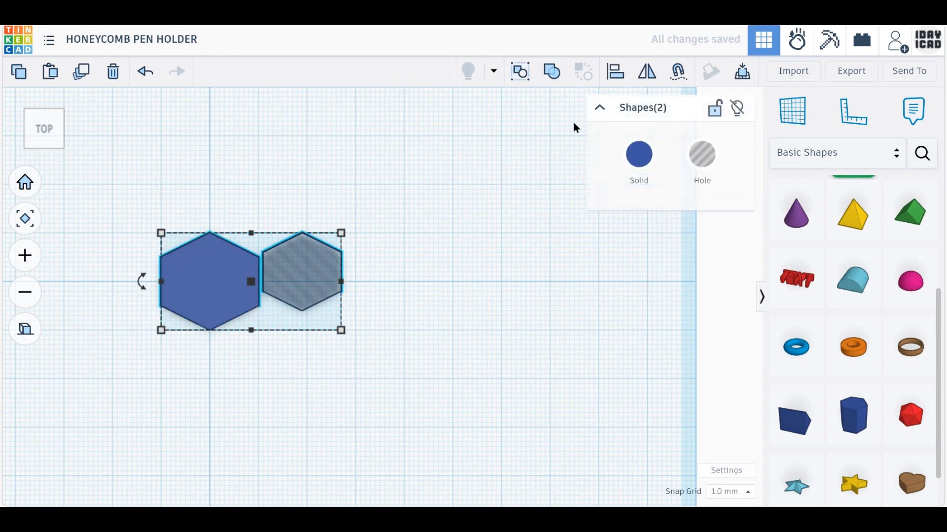
click(613, 73)
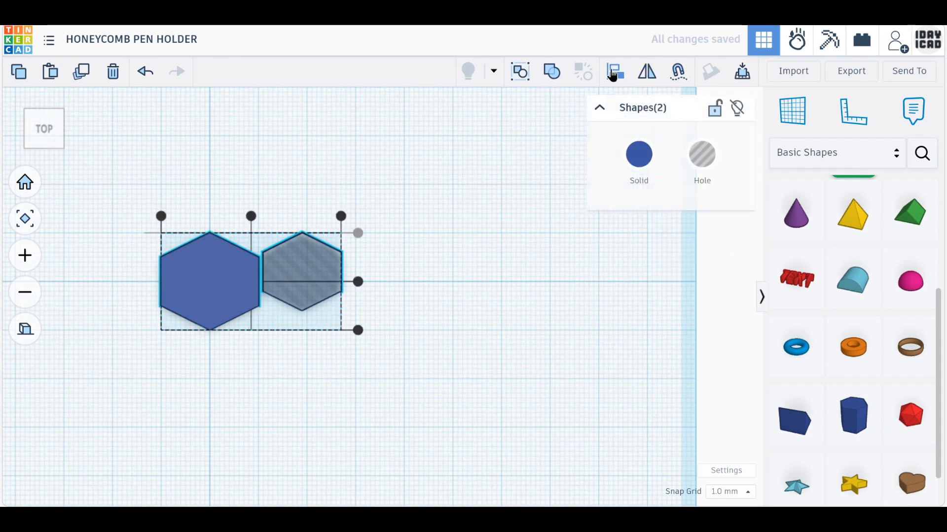
click(251, 217)
click(317, 281)
click(338, 342)
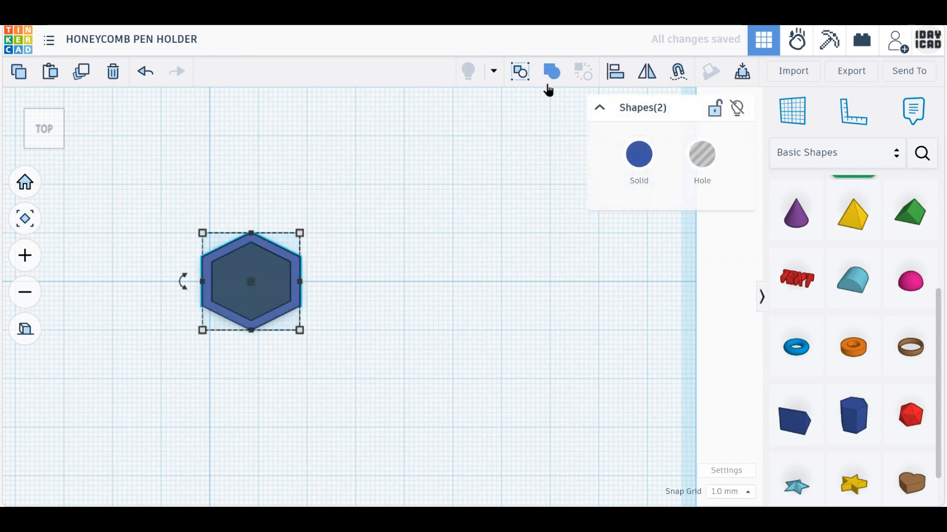
click(549, 75)
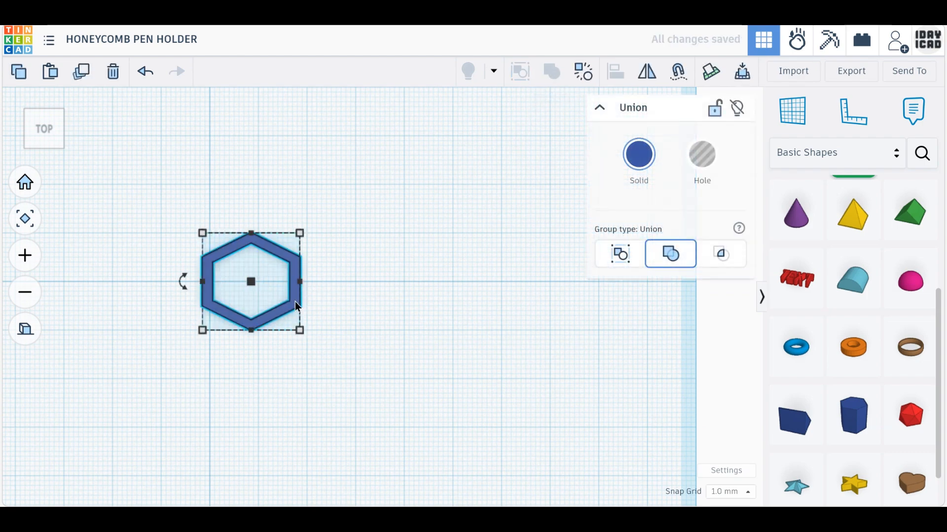
Centre the hexagonal ring on the workplane's vertical midline and place a duplicate 30 mm to its right.
drag(297, 306, 218, 313)
scroll(255, 301, up, 2)
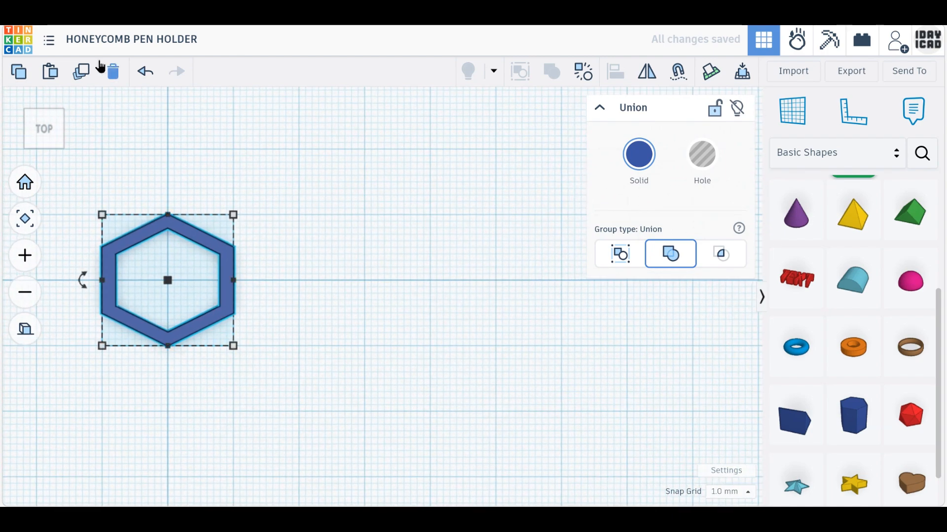
click(79, 79)
drag(207, 238, 390, 239)
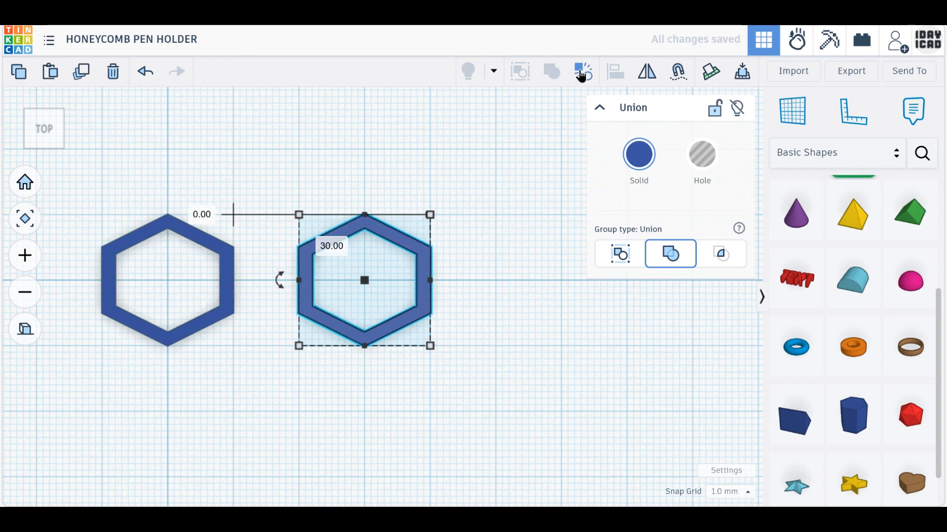
Ungroup the copied ring and move its hole hexagon clear to the right of the solid one.
click(582, 74)
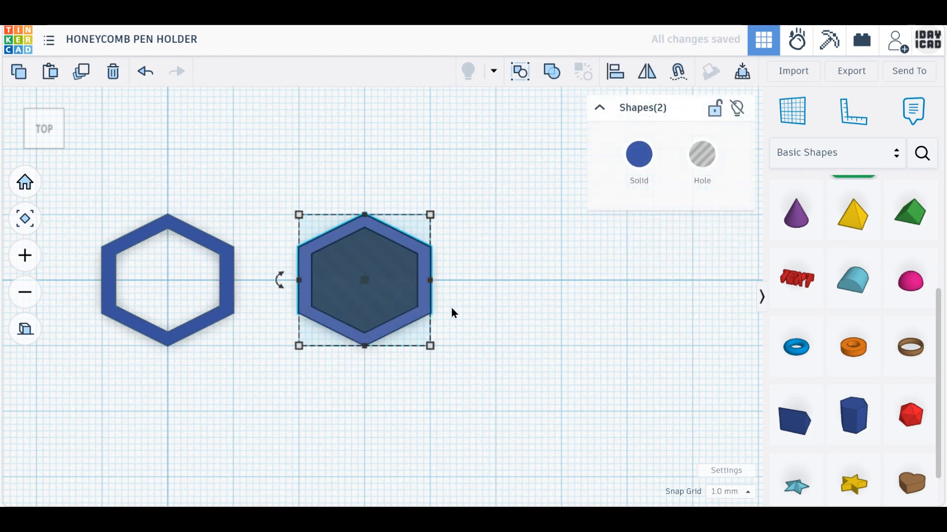
mouse_move(415, 313)
mouse_down()
mouse_move(507, 354)
mouse_move(398, 294)
mouse_move(428, 313)
mouse_up()
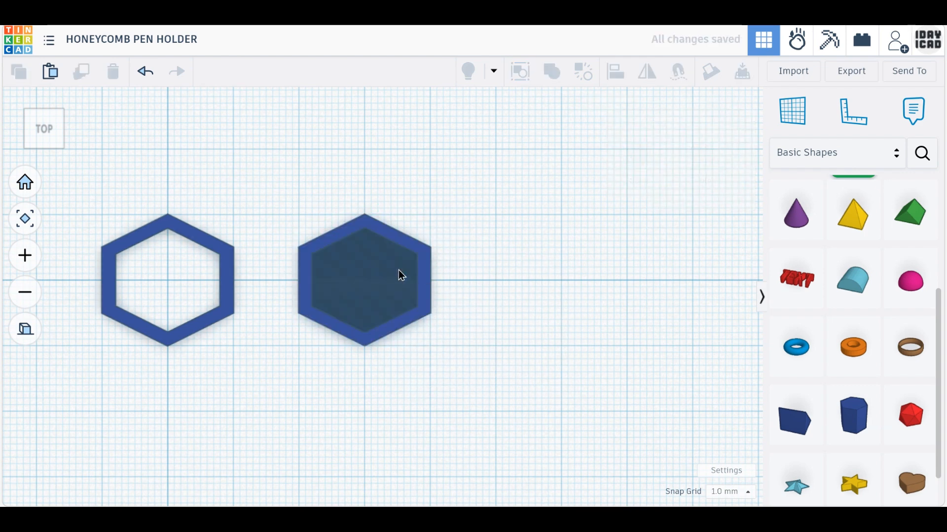
drag(401, 273, 556, 259)
Resize the separated solid hexagon to 16 × 16 mm and the hole hexagon to 12 × 12 mm, keeping proportions.
click(413, 285)
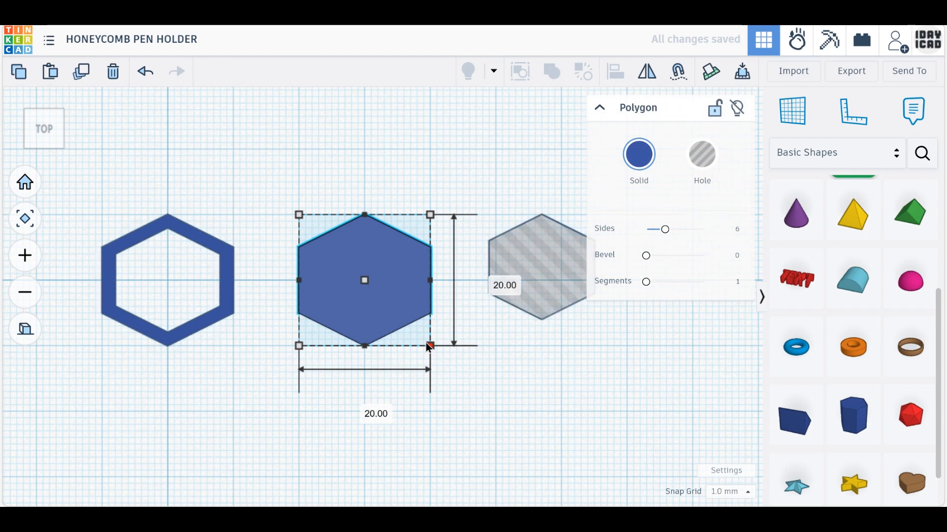
drag(425, 342, 405, 323)
middle_drag(449, 347, 332, 351)
click(437, 295)
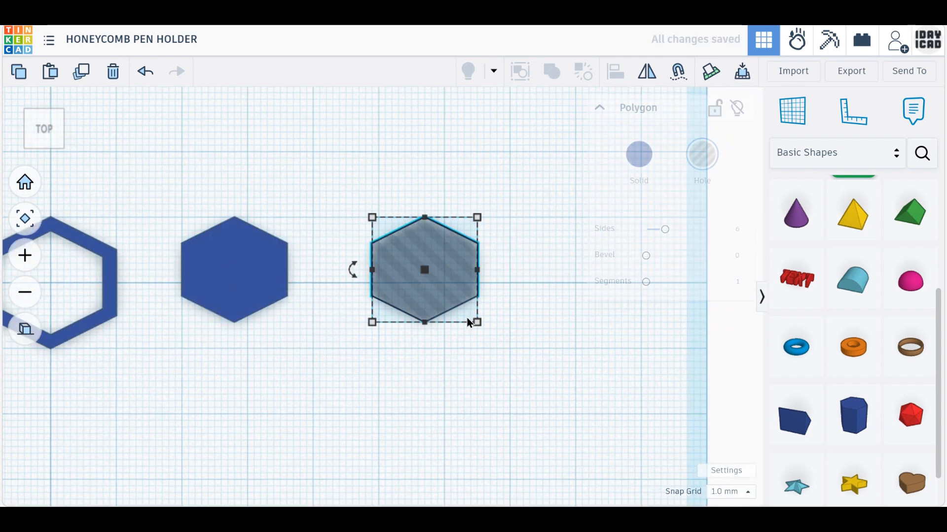
drag(477, 322, 451, 294)
Centre the 12 mm hole inside the 16 mm solid hexagon in both directions and group them into a smaller ring.
drag(504, 383, 273, 244)
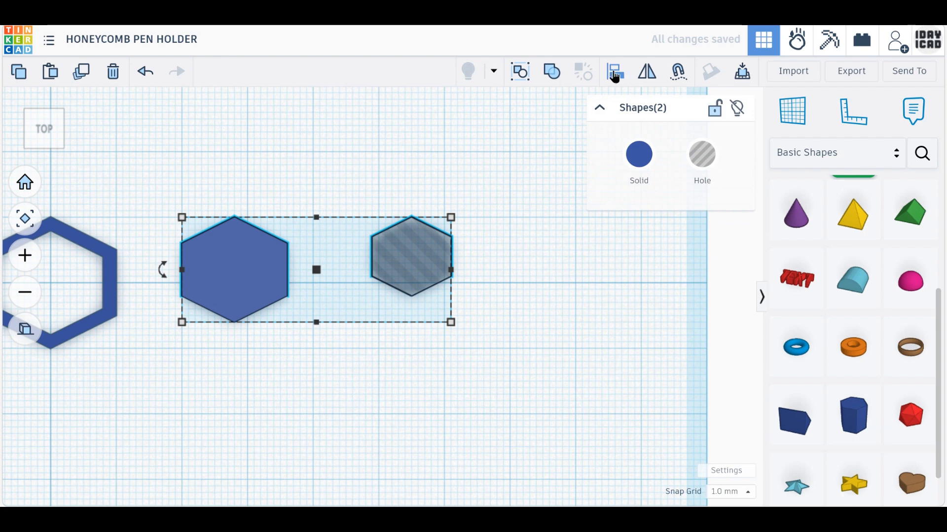
click(613, 74)
click(315, 339)
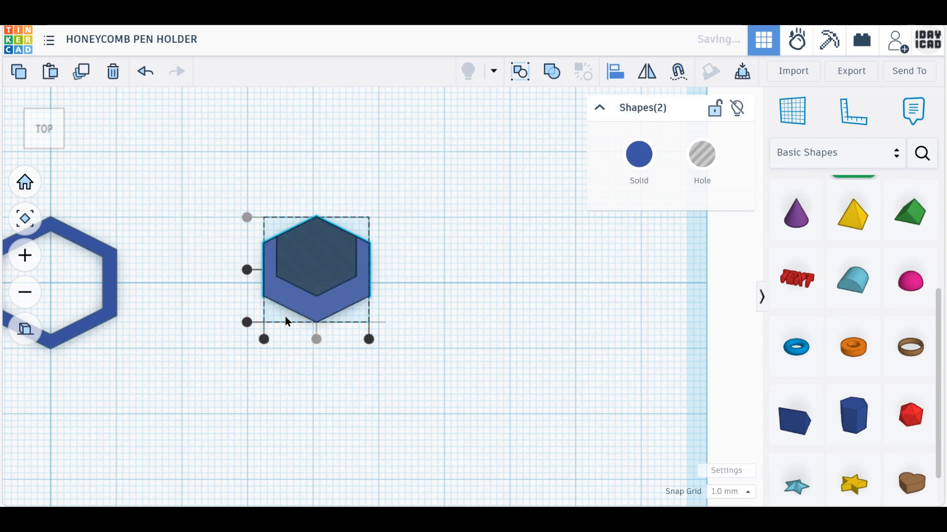
click(246, 270)
drag(387, 352, 257, 187)
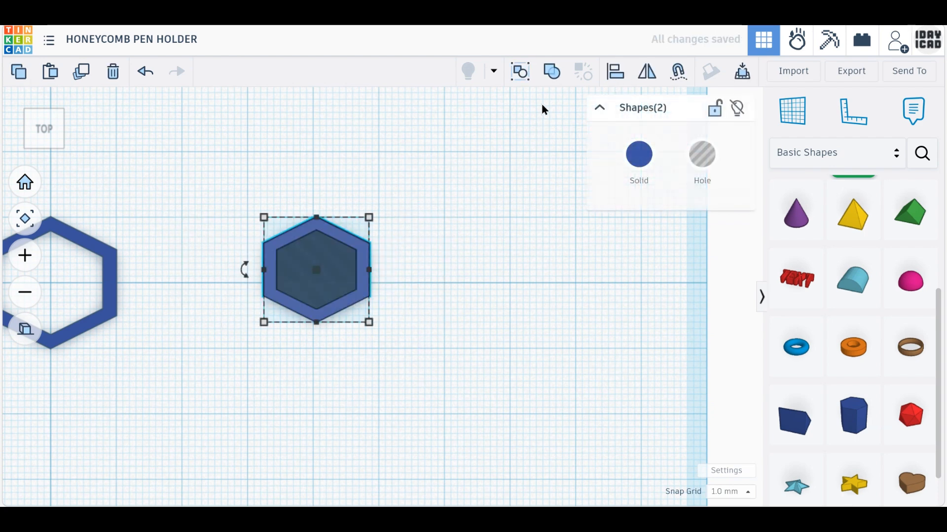
click(547, 80)
Colour the larger ring dark golden yellow and the smaller ring bright yellow.
middle_drag(363, 309, 551, 324)
click(302, 310)
click(649, 161)
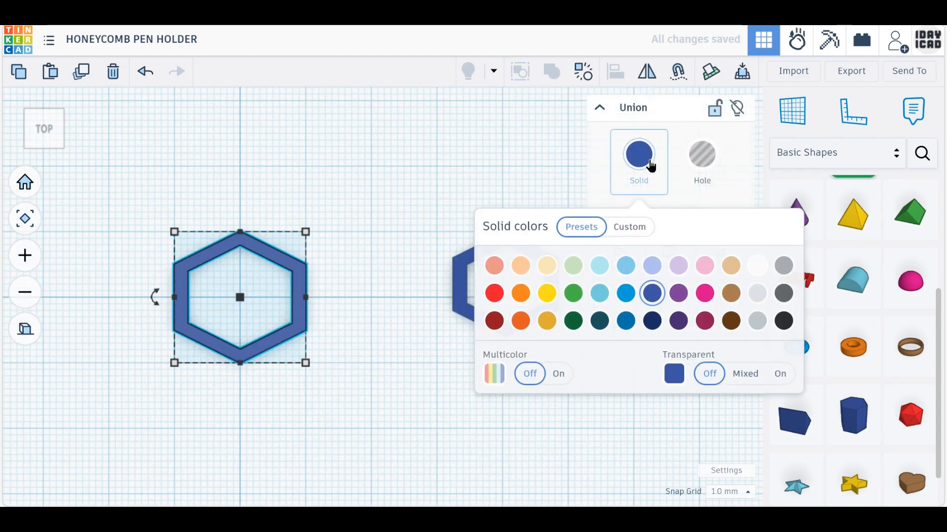
click(549, 323)
click(394, 330)
click(465, 303)
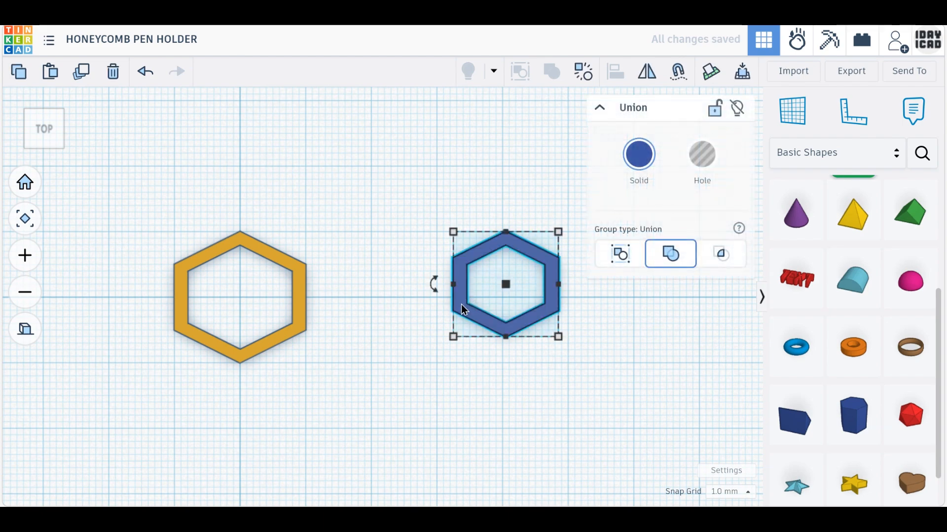
click(617, 163)
click(547, 288)
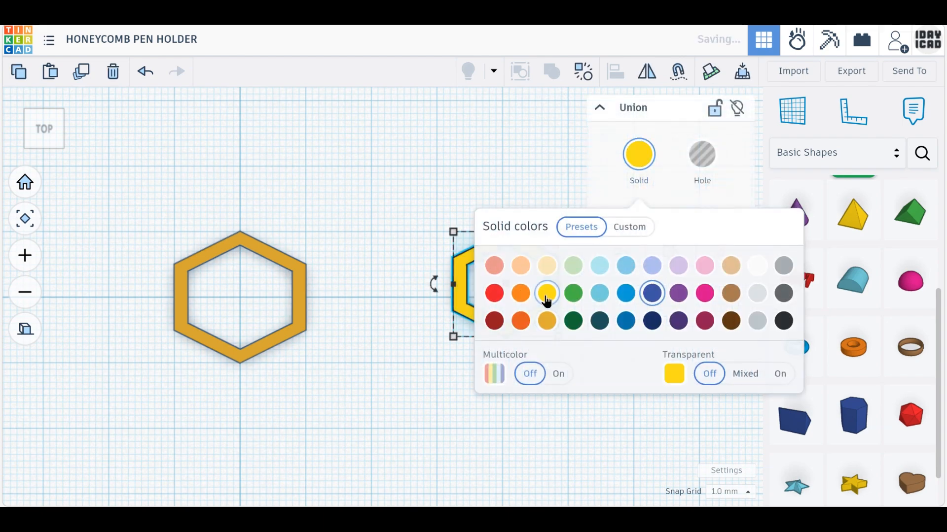
click(438, 320)
Move the smaller yellow ring closer to the larger golden ring, lowering it by 1 mm.
mouse_move(455, 311)
mouse_down()
mouse_move(408, 317)
mouse_move(437, 314)
mouse_up()
key(Left)
key(Left)
key(Left)
key(Left)
key(Left)
key(Left)
key(Left)
key(Left)
key(Left)
key(Left)
key(Left)
key(Left)
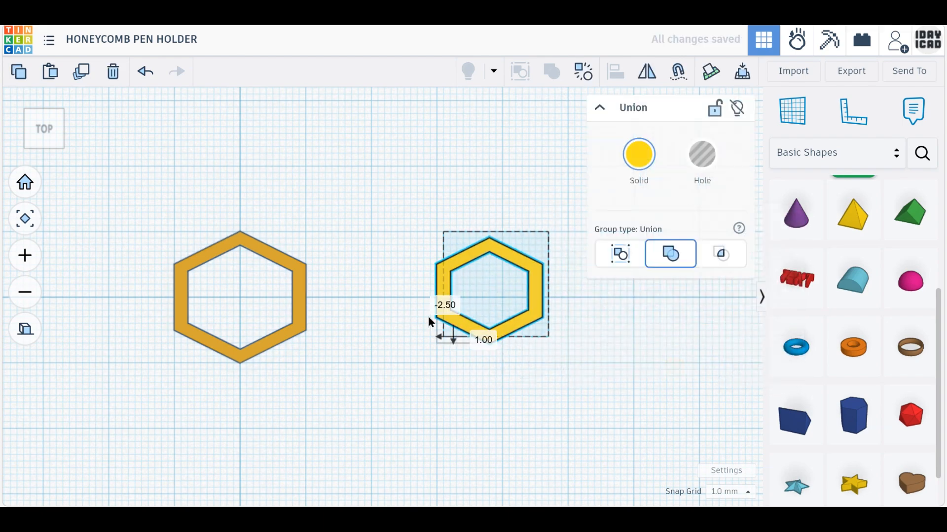
middle_drag(476, 380, 287, 324)
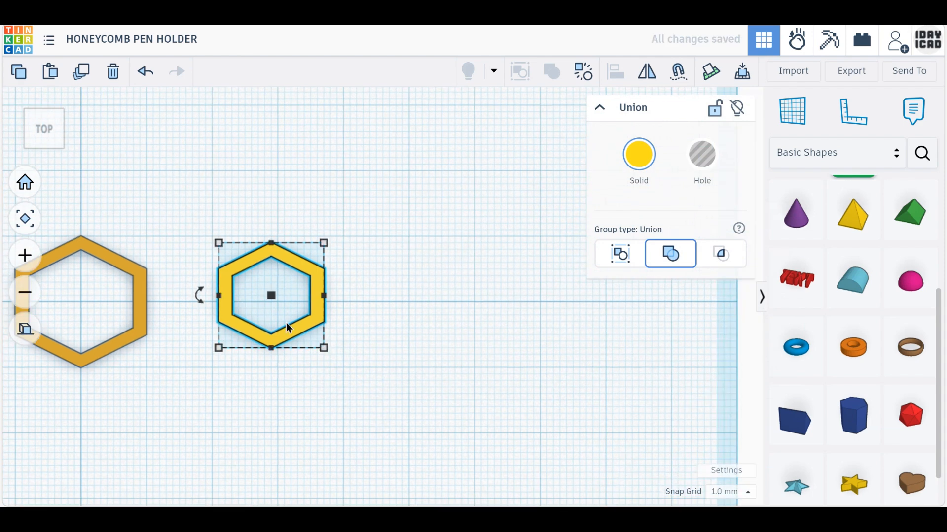
Duplicate the smaller ring 25 mm to the right, then ungroup the copy and pull its hole hexagon aside.
click(82, 81)
drag(323, 274, 478, 267)
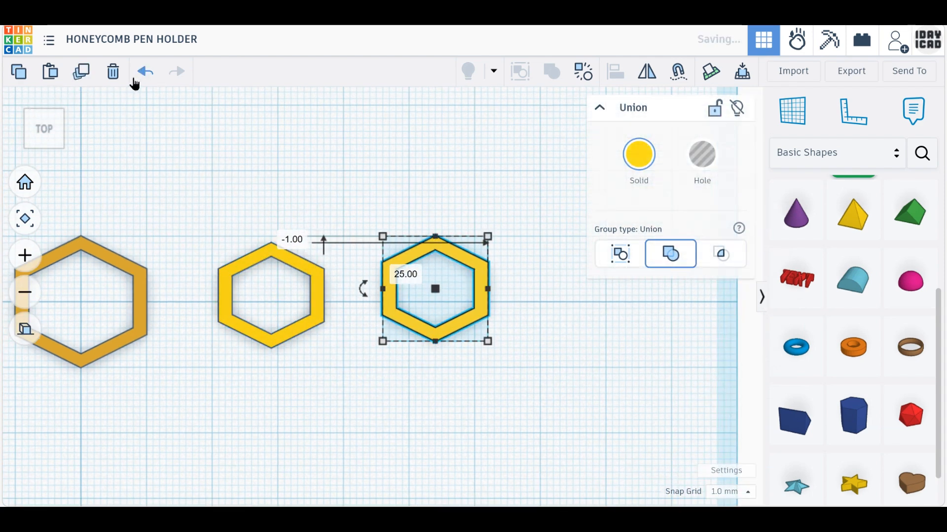
click(581, 74)
click(495, 398)
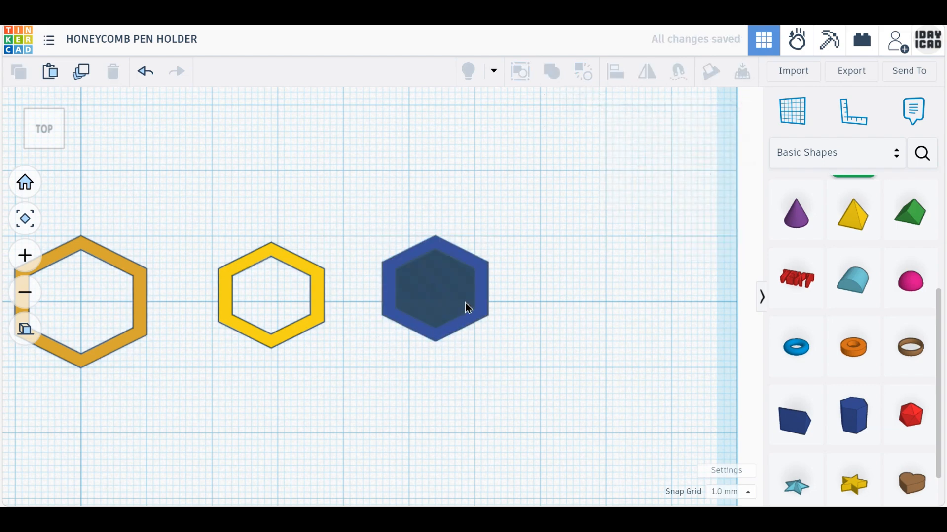
drag(452, 300, 569, 305)
Resize the newly separated solid hexagon to 12 × 12 mm and shrink its hole hexagon by the same amount.
middle_drag(538, 376, 320, 334)
click(223, 275)
mouse_move(269, 301)
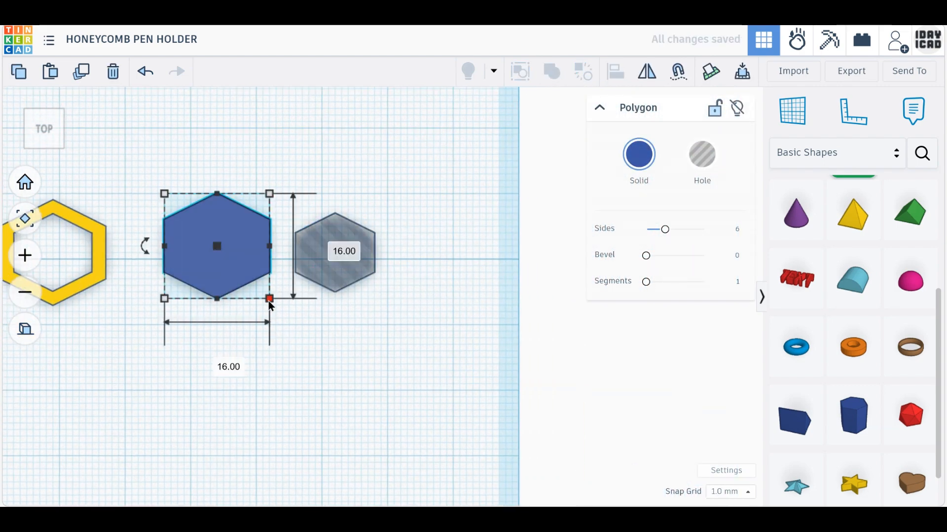
drag(270, 300, 244, 274)
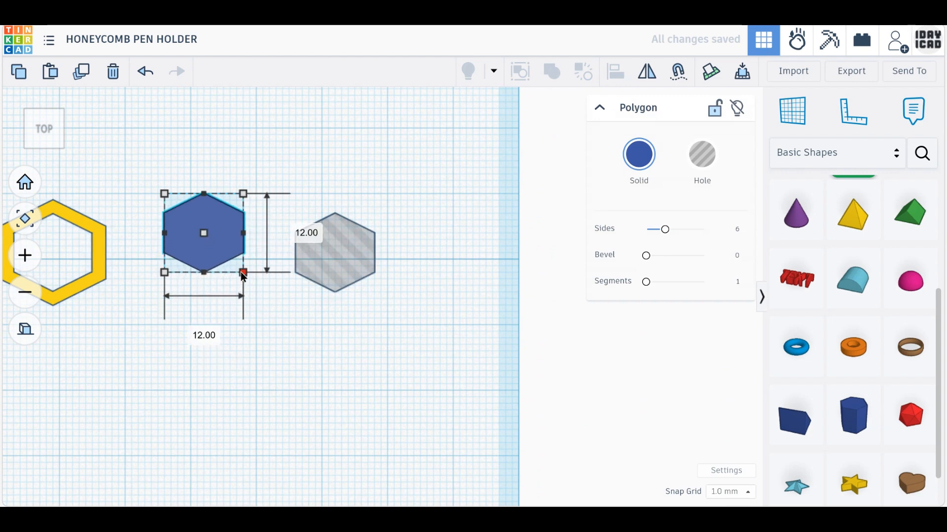
click(341, 280)
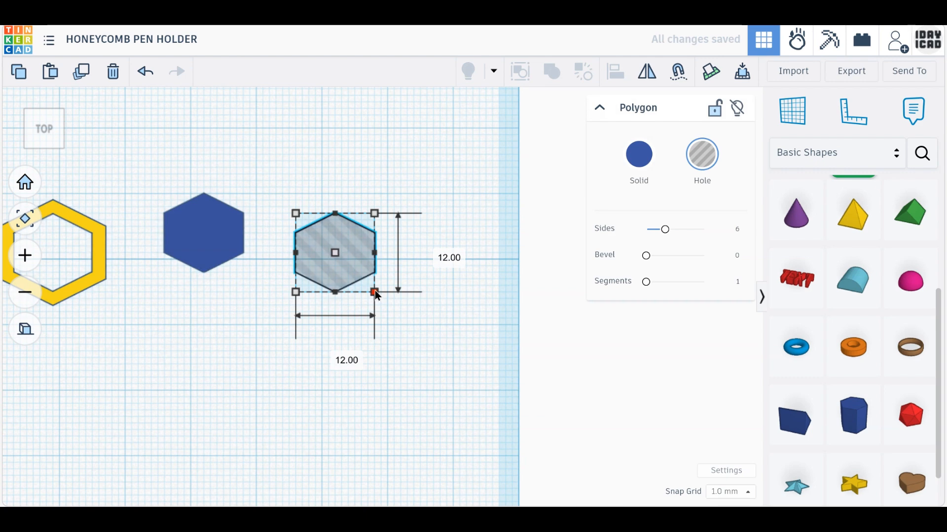
drag(375, 292, 349, 264)
Align the small solid hexagon and its hole hexagon so both share the same centre.
drag(412, 323, 257, 203)
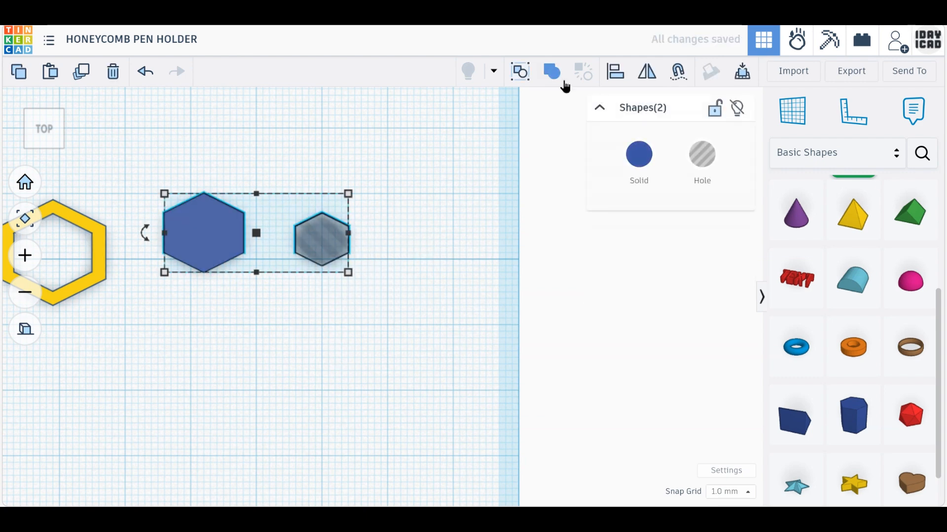
click(615, 73)
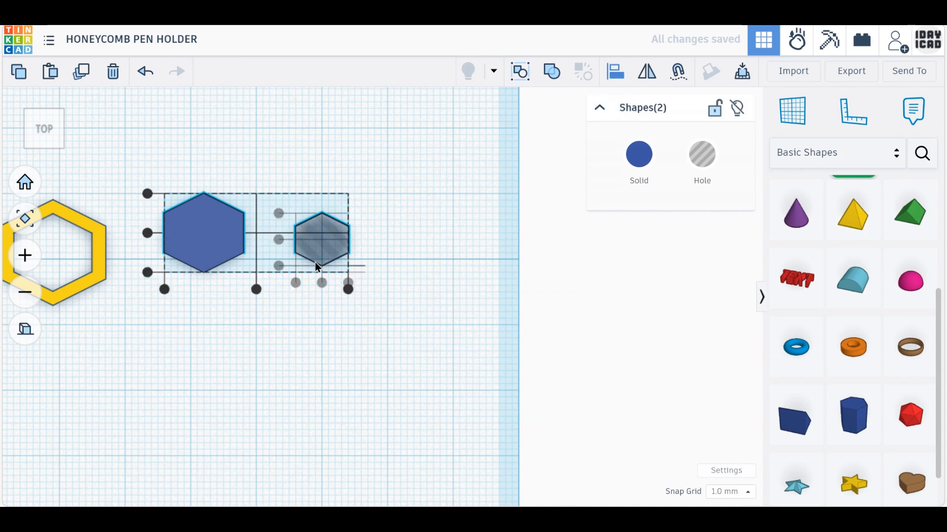
click(257, 290)
click(199, 232)
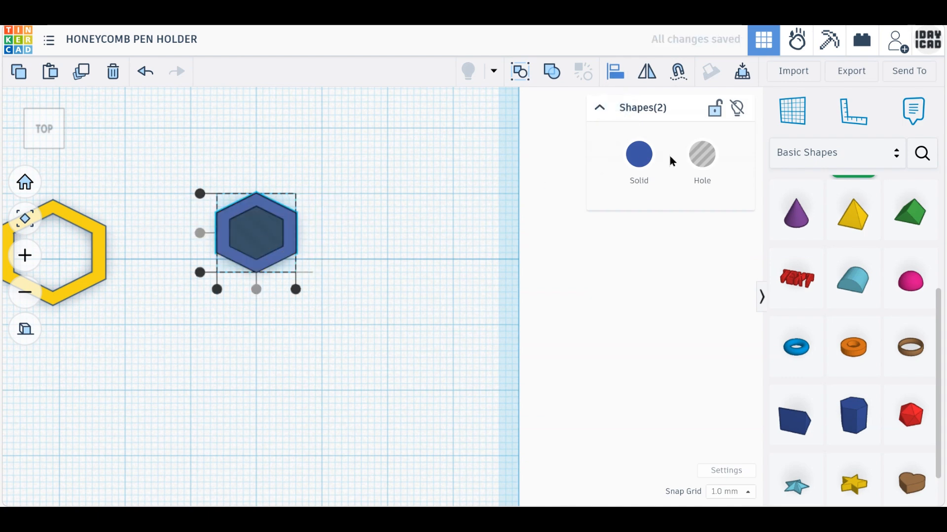
Try colouring both aligned hexagons pale cream, and undo the colour change.
click(635, 163)
click(547, 266)
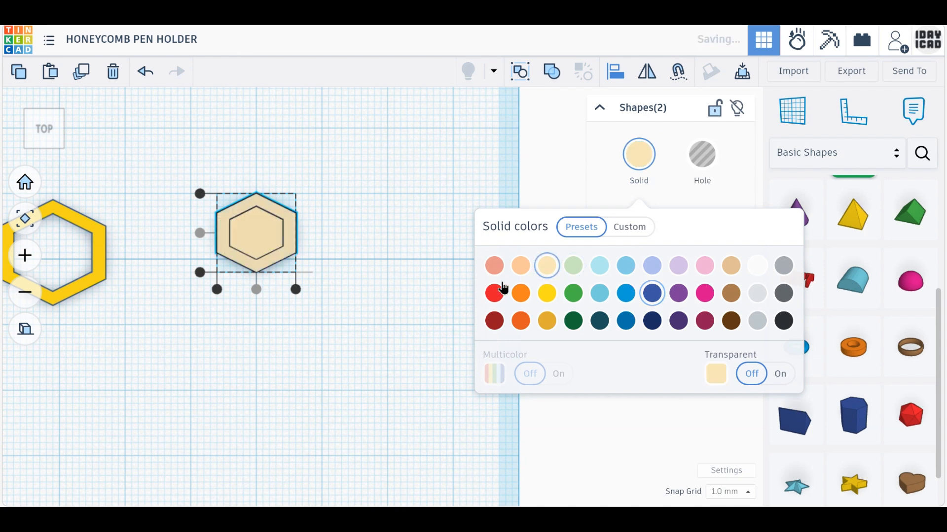
click(340, 345)
click(144, 72)
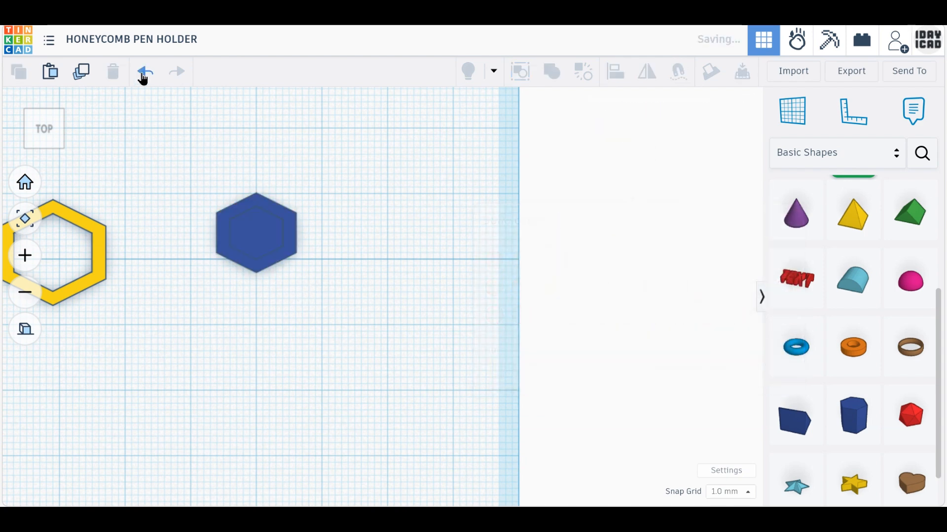
Turn the inner hexagon into a hole and union-group it with the outer hexagon to cut the smallest ring.
click(261, 231)
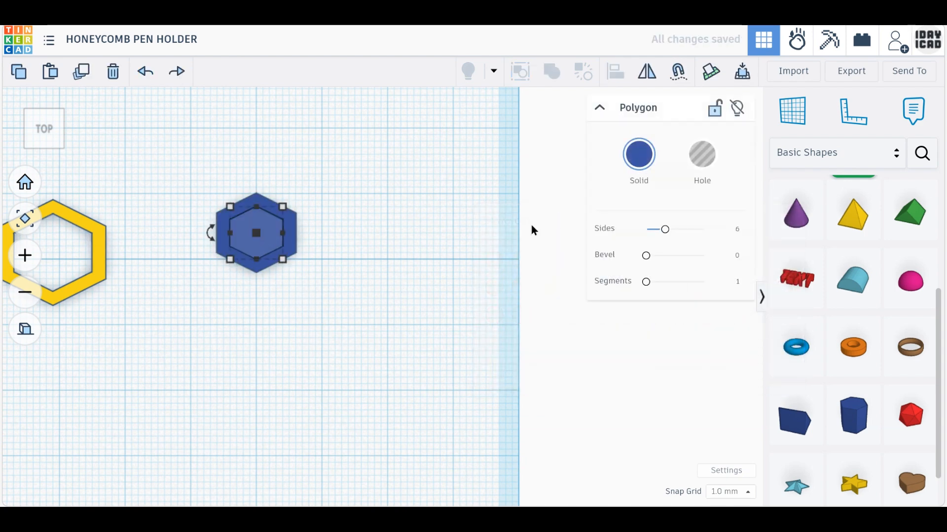
click(712, 170)
drag(323, 328, 233, 197)
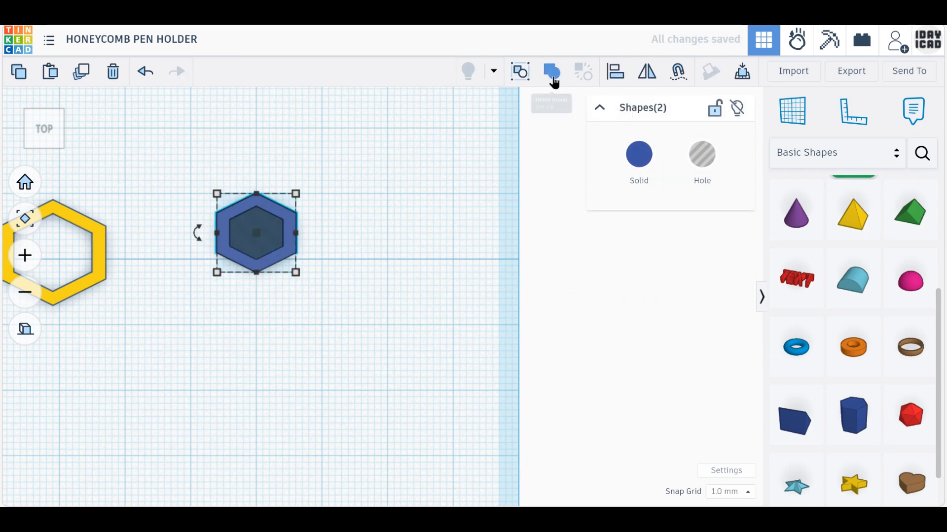
click(554, 78)
Colour the smallest hexagonal ring pale cream.
click(618, 180)
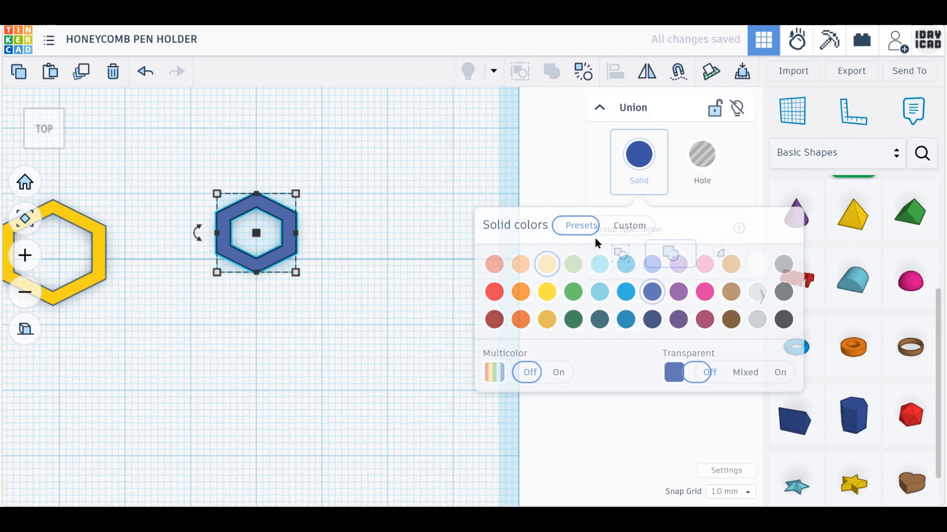
click(547, 264)
click(194, 376)
Align all three hexagonal rings on their centres so they nest inside one another.
middle_drag(194, 376, 511, 402)
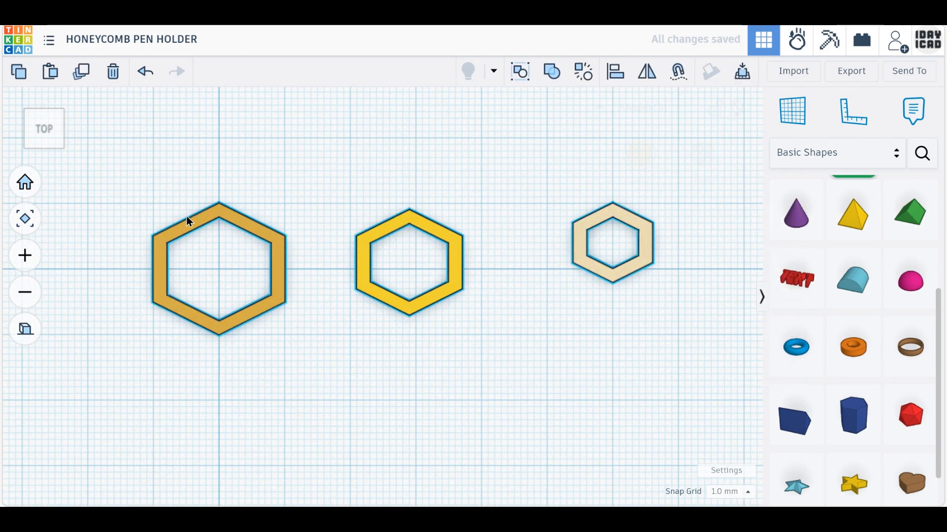
key(ctrl+a)
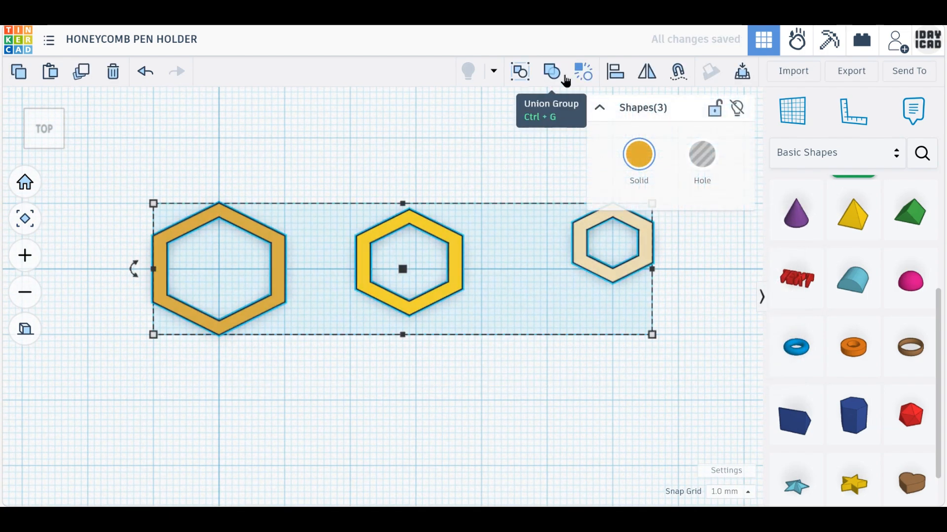
click(609, 77)
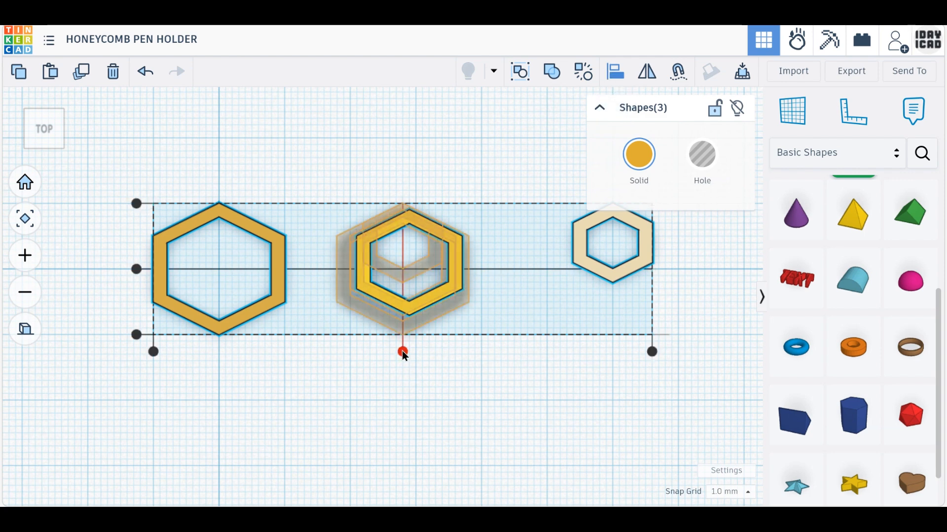
click(403, 352)
click(319, 268)
click(501, 314)
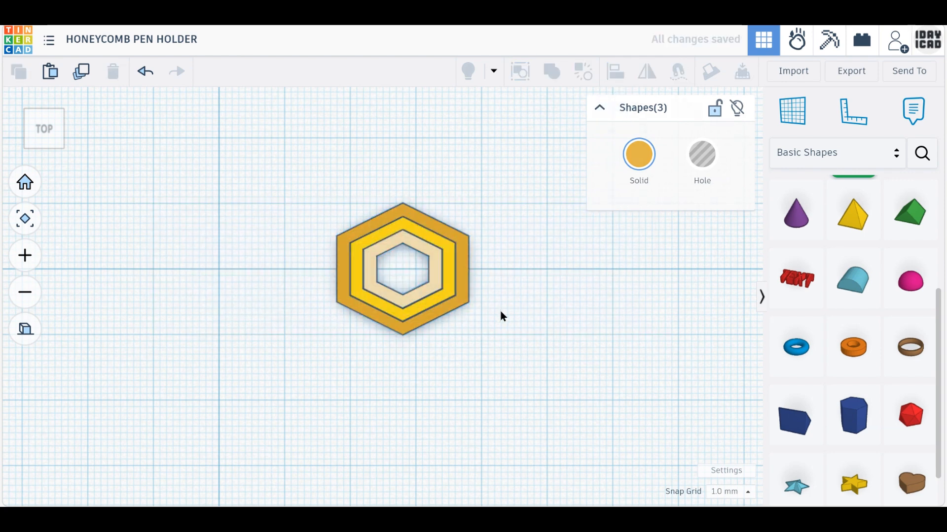
Union-group the three nested rings and turn on Multicolor to keep their separate colours.
drag(524, 393, 295, 164)
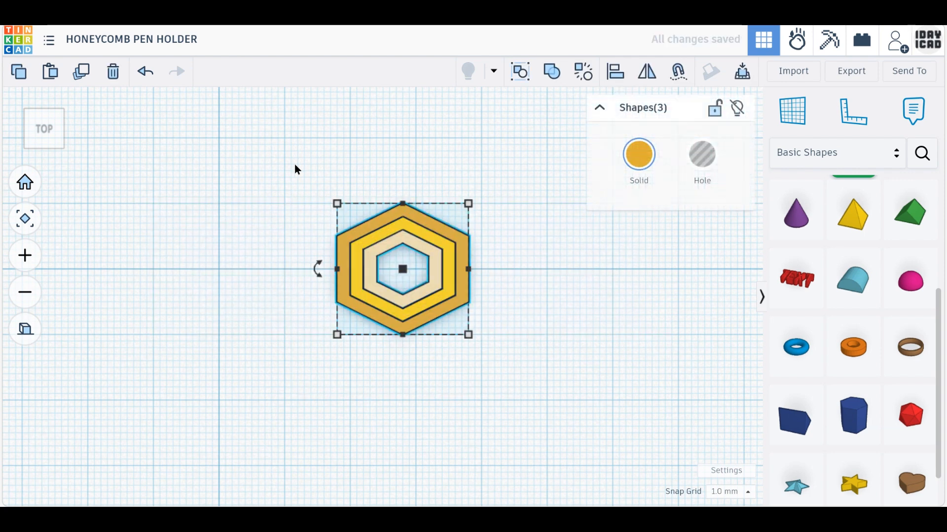
click(553, 77)
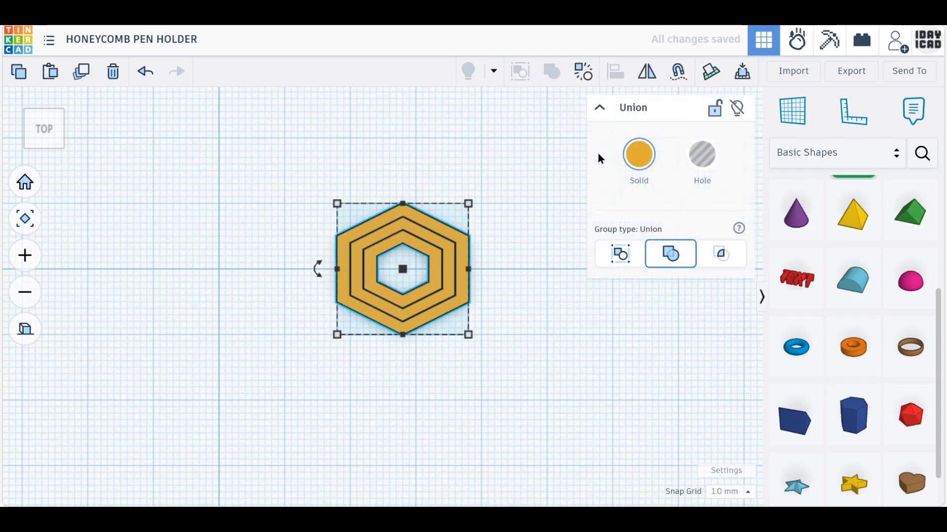
click(628, 183)
click(558, 373)
click(384, 391)
Move the grouped nested hexagon 18 mm to the left in the top view.
scroll(384, 374, down, 3)
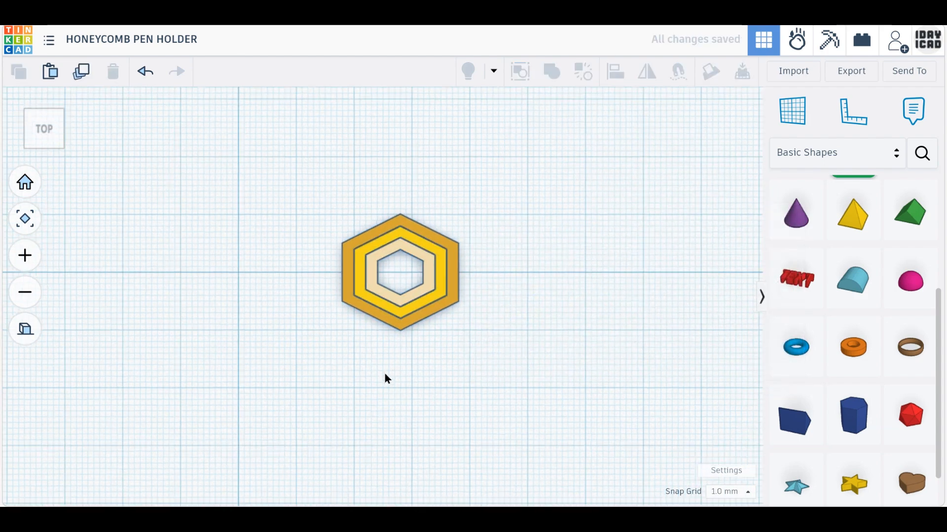
right_drag(316, 417, 342, 355)
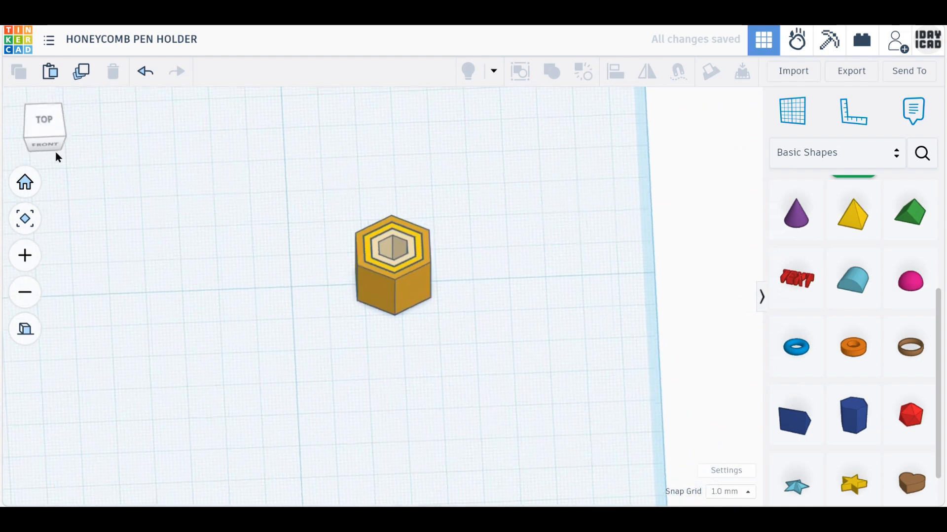
click(40, 122)
scroll(380, 342, up, 2)
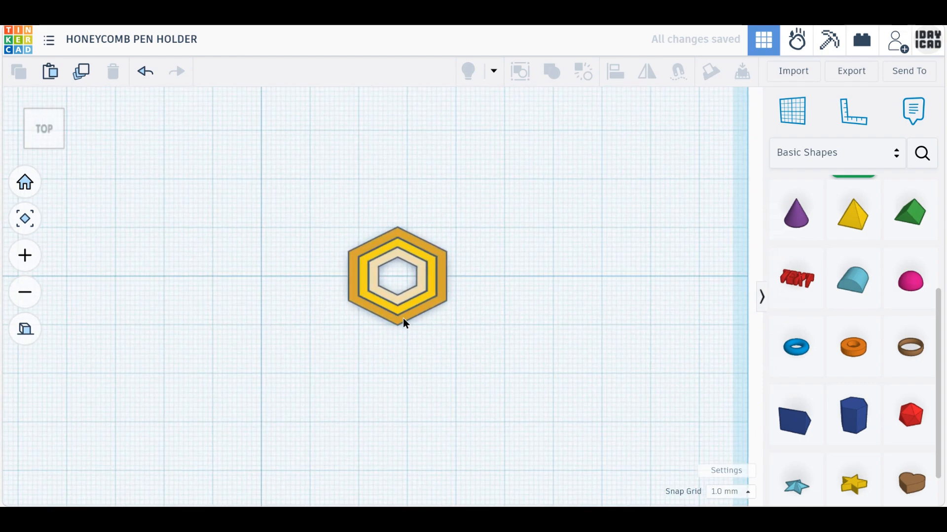
drag(402, 320, 313, 326)
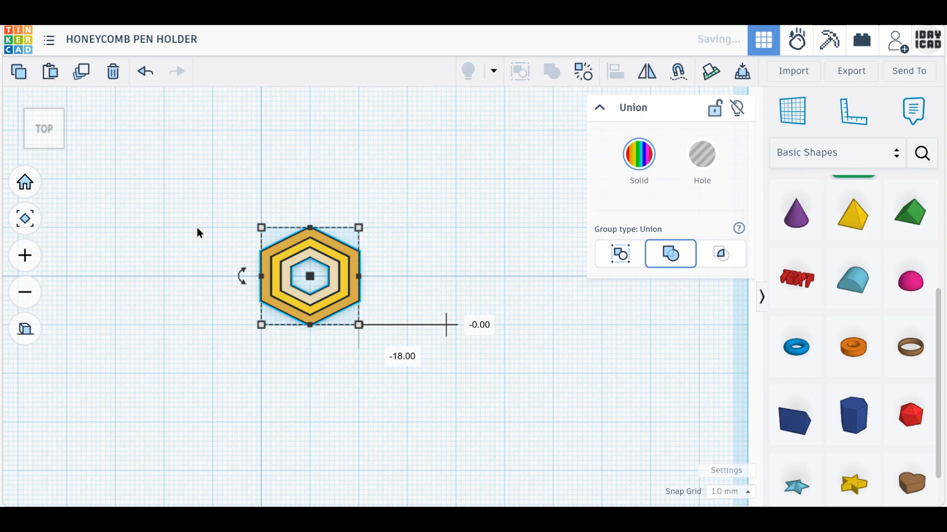
Duplicate the nested hexagon and place the copy 10 mm right and 13 mm down, against the original's lower edge.
click(77, 81)
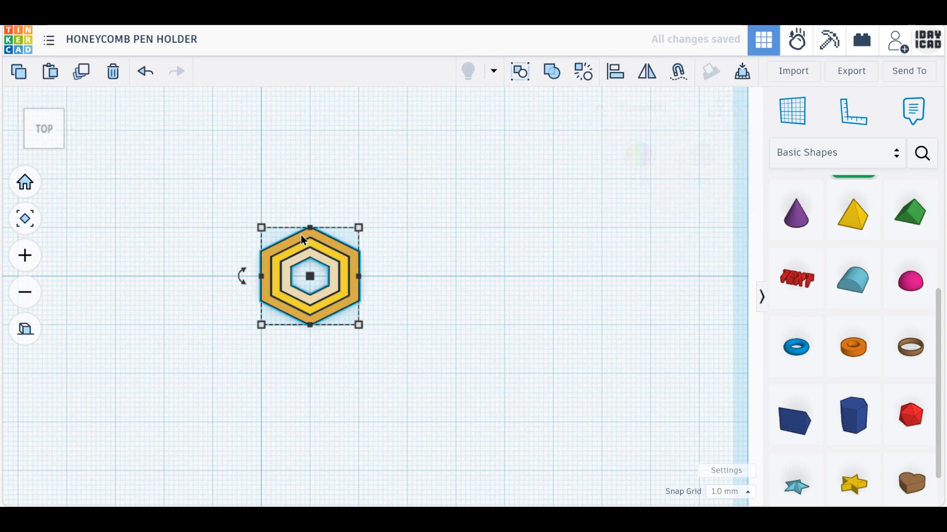
drag(309, 231, 310, 272)
click(143, 73)
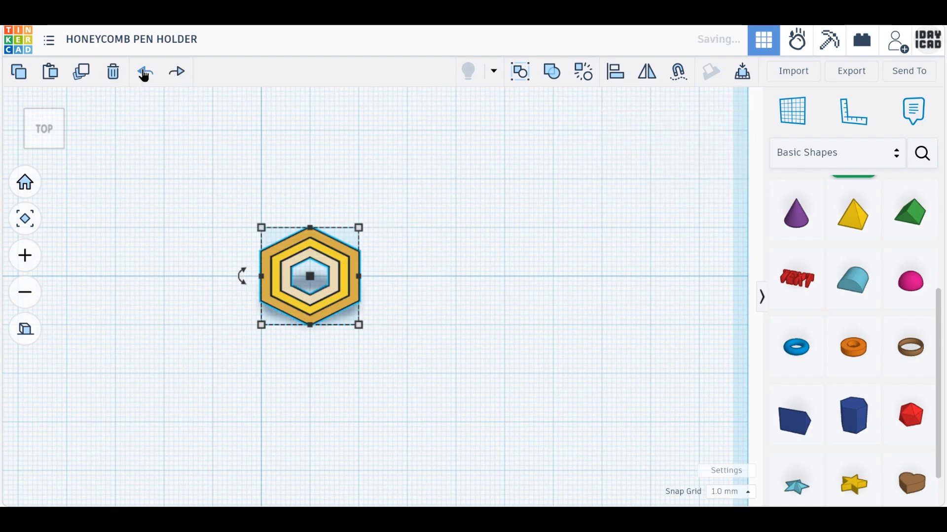
scroll(379, 312, up, 3)
click(378, 311)
drag(340, 241, 409, 328)
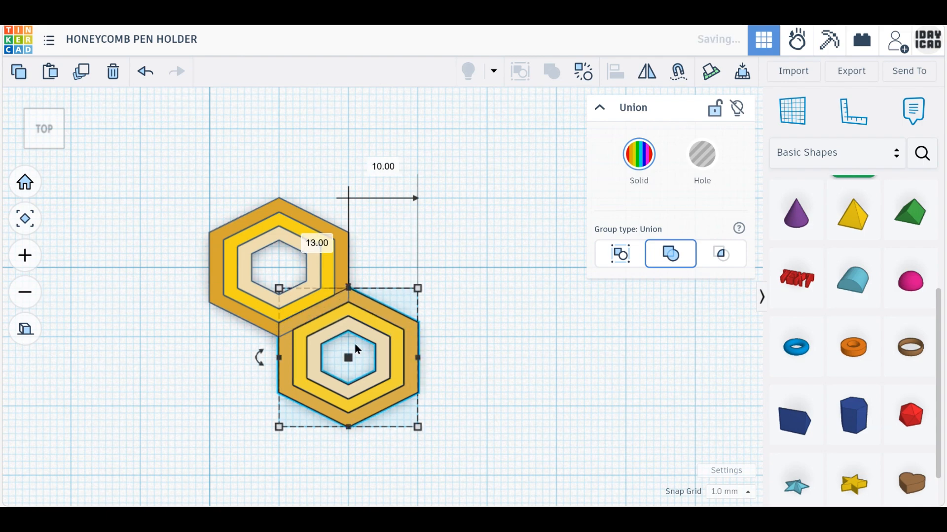
Inspect the joint between the two nested hexagons and delete the offset copy.
scroll(324, 318, up, 5)
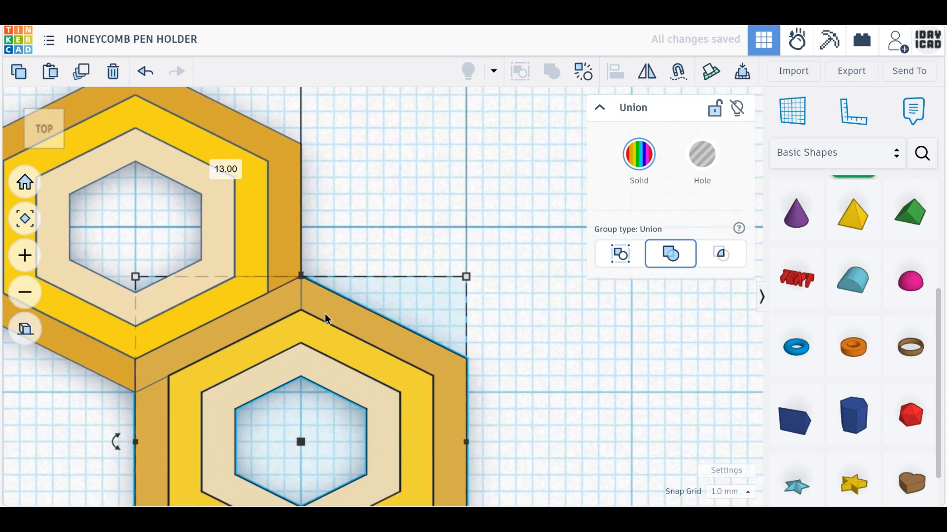
scroll(324, 313, down, 7)
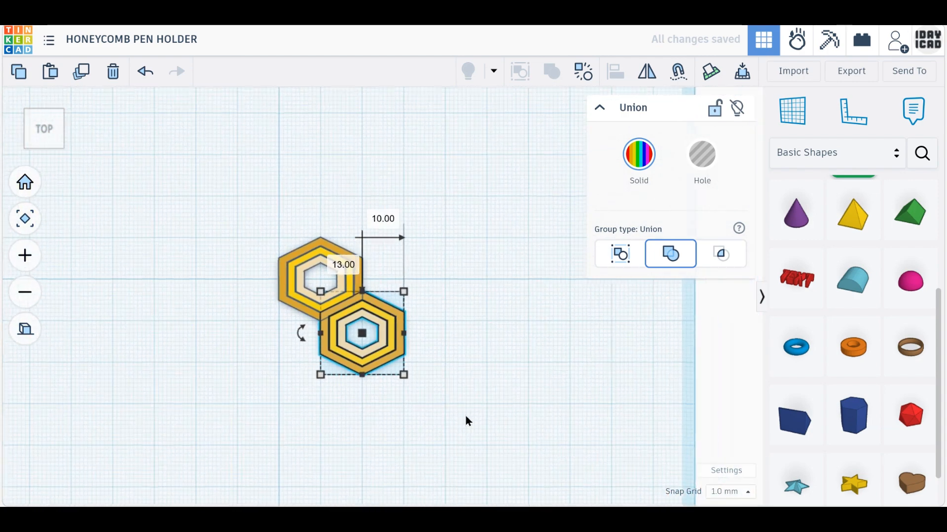
middle_drag(465, 417, 457, 344)
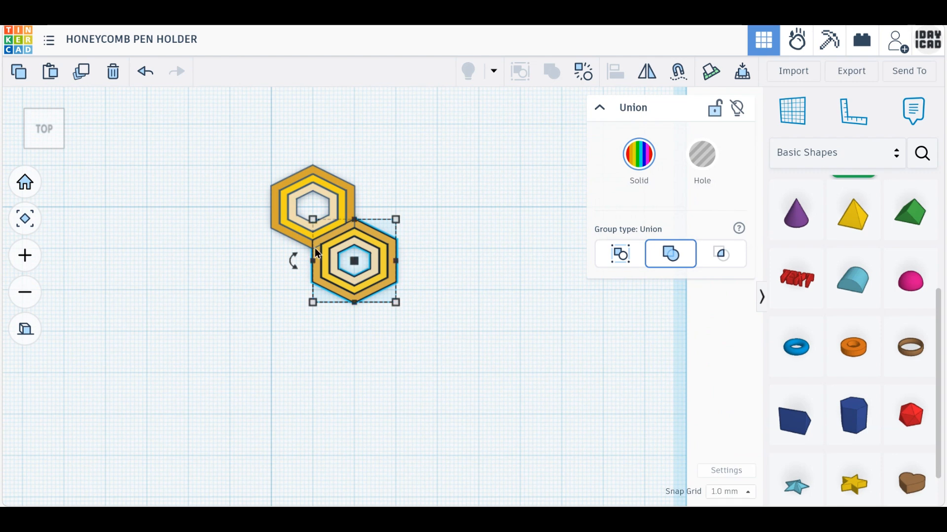
click(111, 79)
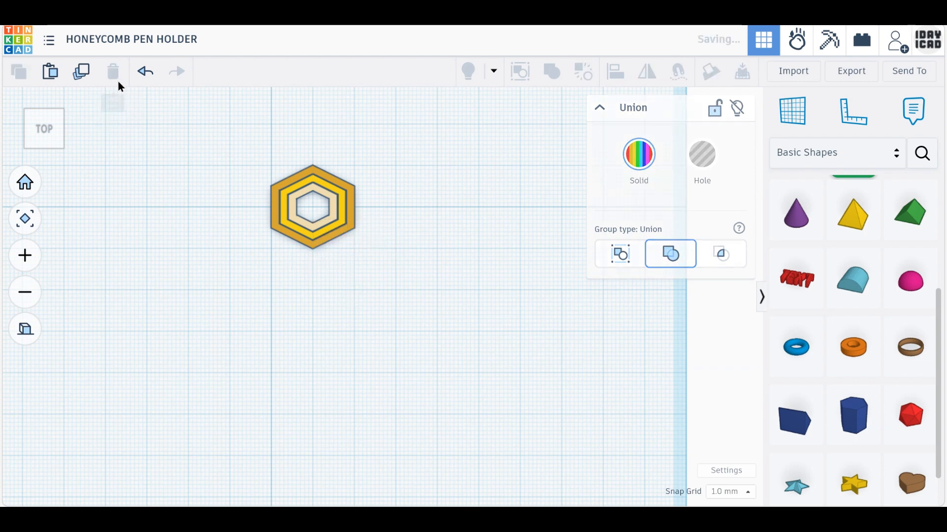
Duplicate the nested hexagon 18 mm straight down and repeat the duplication to form a column of five.
click(344, 218)
click(82, 74)
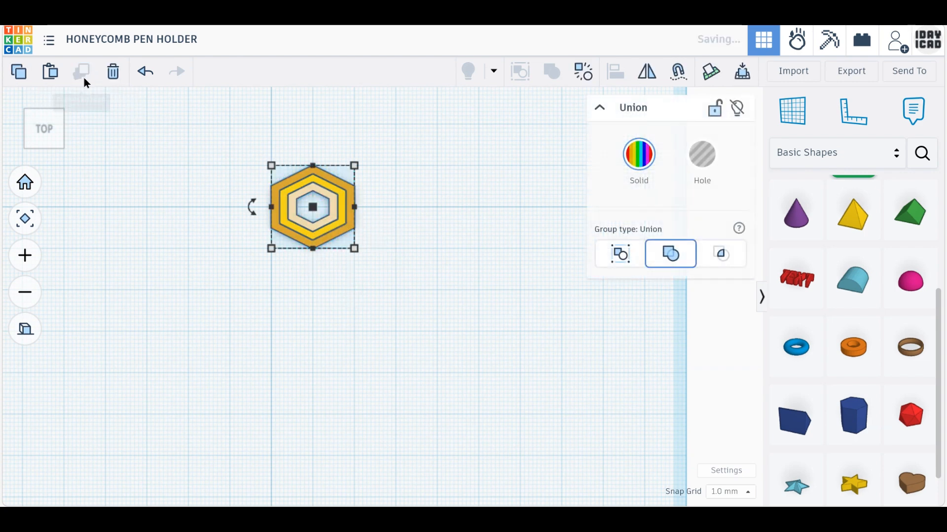
drag(336, 185, 336, 260)
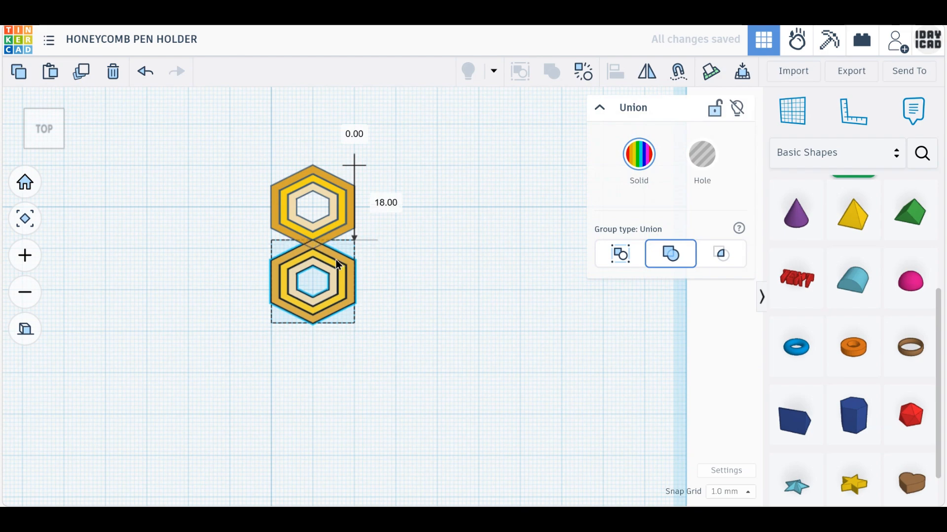
click(81, 73)
click(85, 74)
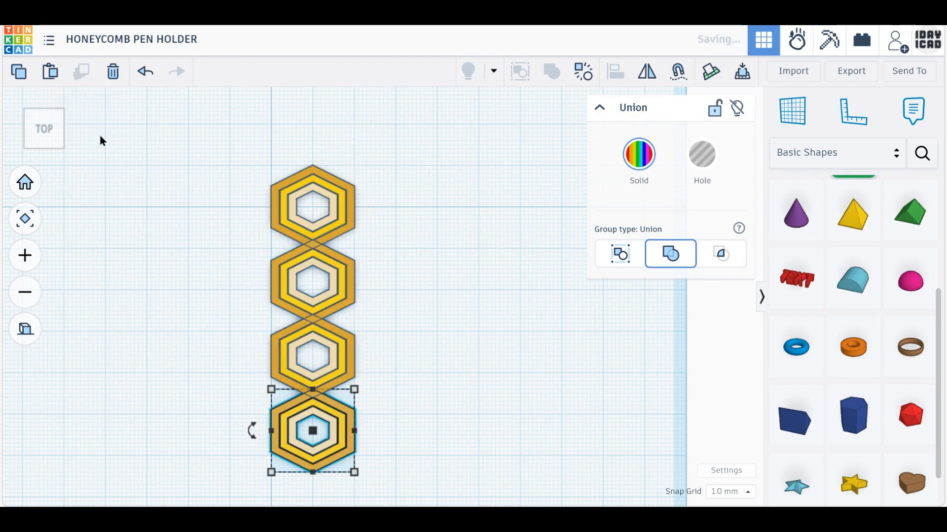
scroll(179, 251, down, 5)
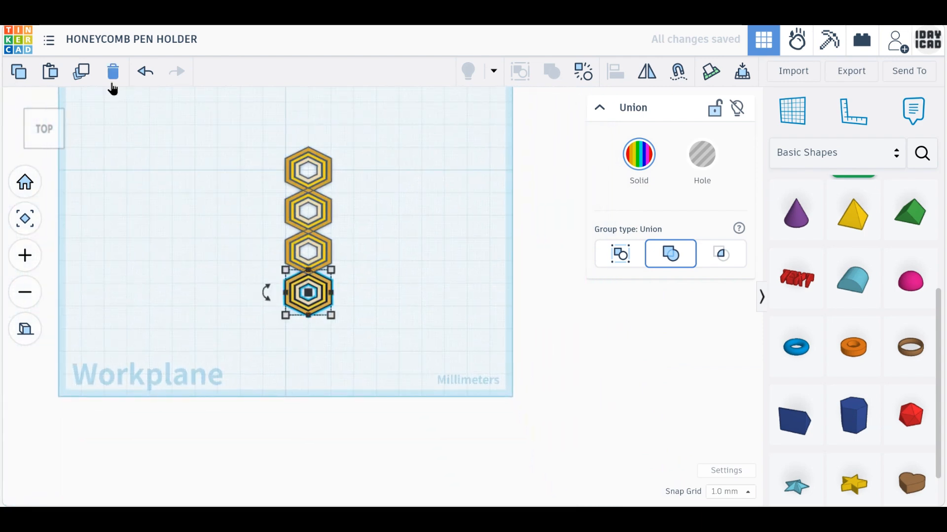
click(82, 74)
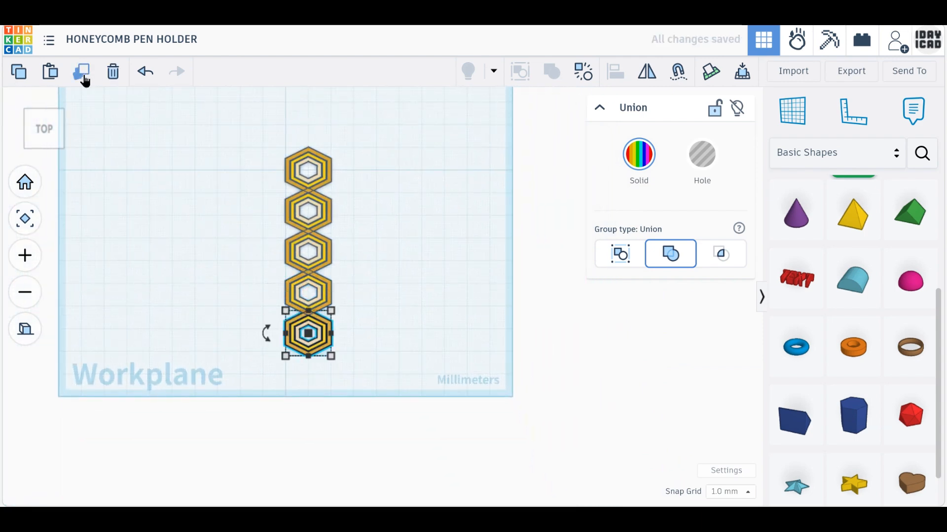
Select all five nested hexagons and stretch their height to turn them into tall tubes.
click(274, 286)
drag(391, 391, 252, 118)
right_drag(253, 117, 296, 163)
drag(297, 259, 282, 128)
middle_drag(200, 253, 224, 338)
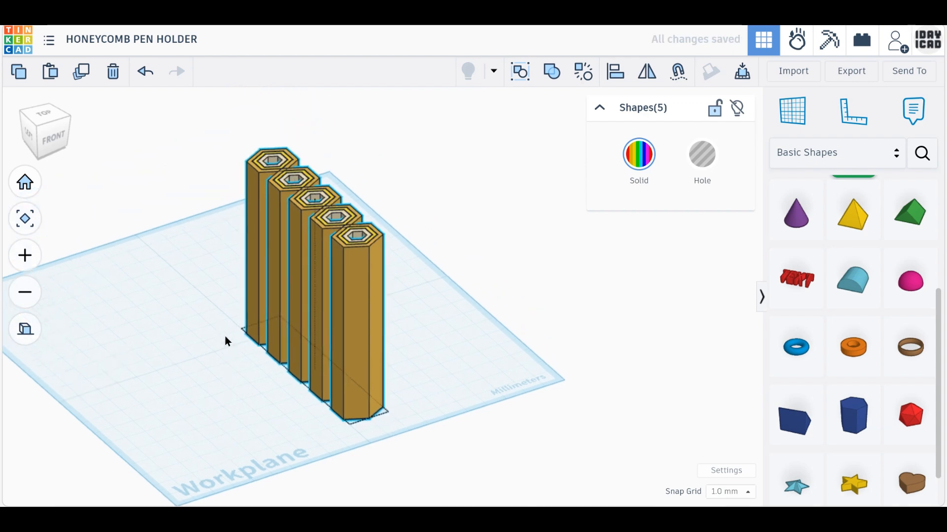
Rotate the five tubes 90° so they lie horizontally in a stack, and shift the stack vertically by 1 mm.
drag(333, 175, 381, 319)
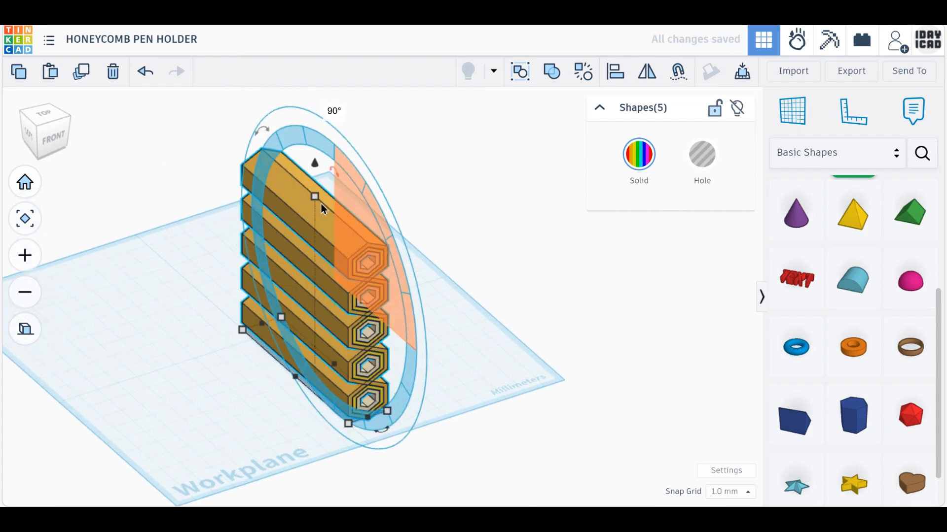
drag(314, 161, 311, 161)
click(44, 119)
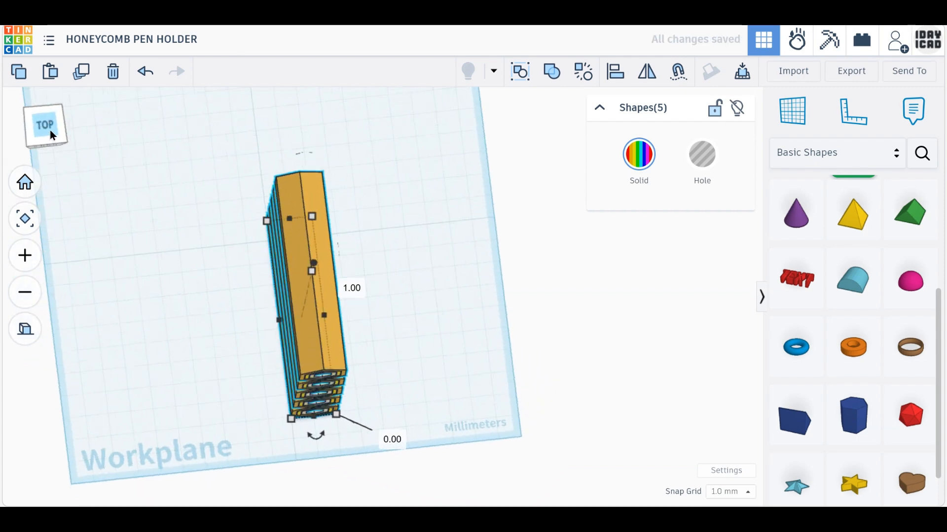
Move the stack of five tubes 10 mm left and 41 mm towards the back of the workplane.
drag(273, 342, 274, 265)
scroll(268, 256, up, 4)
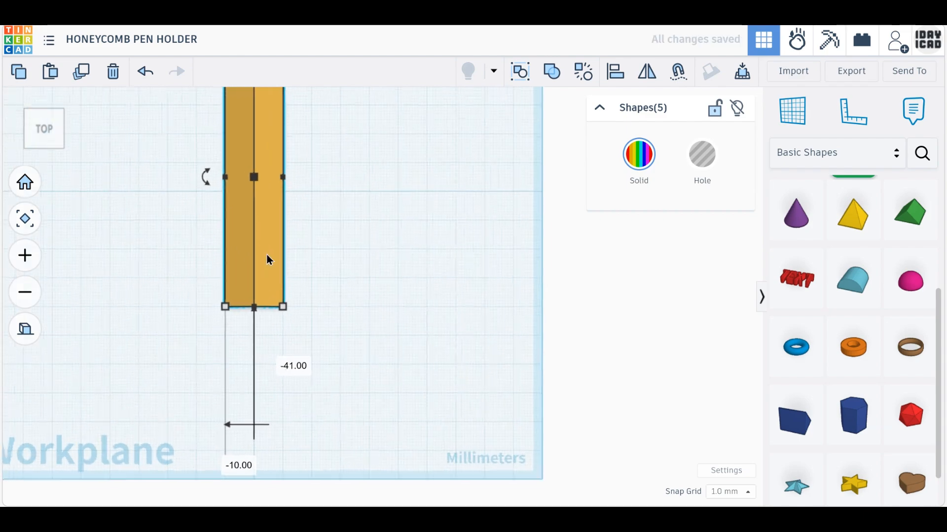
right_drag(304, 339, 316, 359)
scroll(316, 362, down, 3)
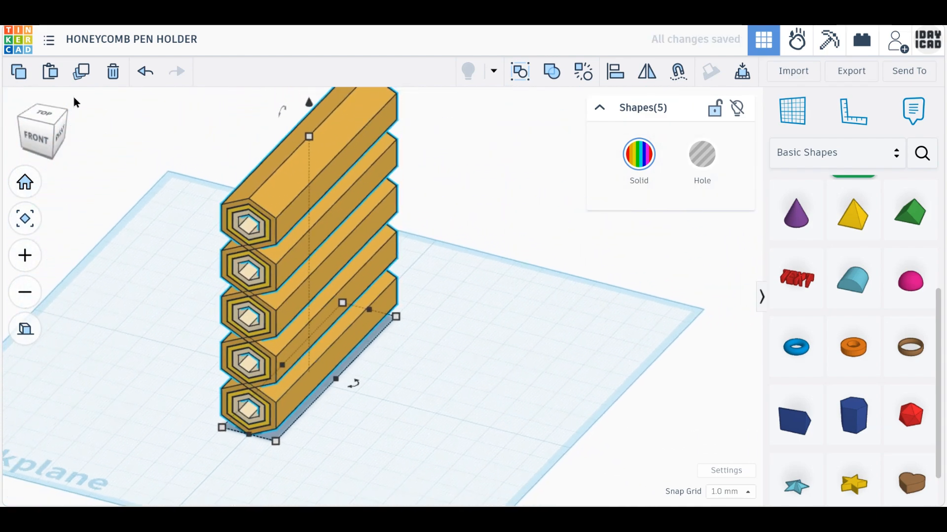
Duplicate the stack of five tubes, rotate the copy 22.5° about the vertical axis, and raise it so its cells interlock with the original's.
click(79, 78)
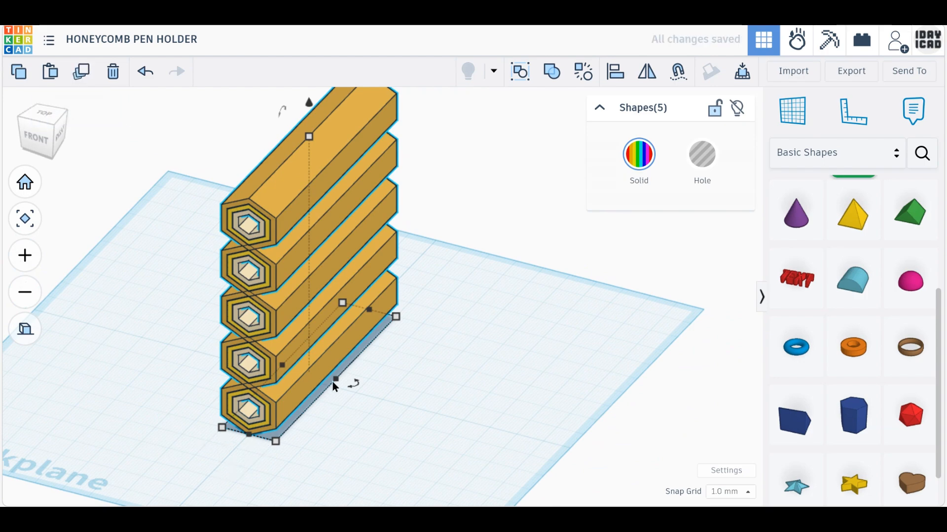
drag(352, 386, 369, 376)
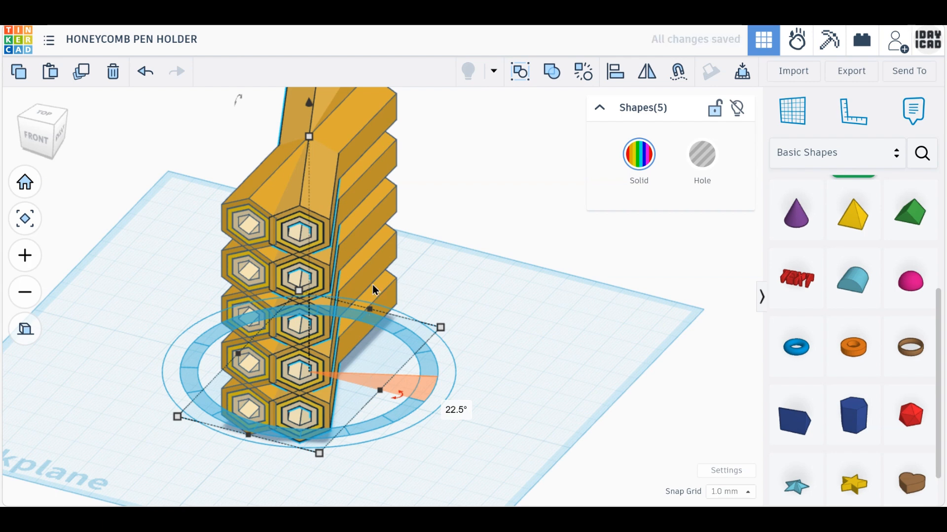
middle_drag(371, 285, 365, 321)
drag(301, 143, 303, 119)
right_drag(303, 119, 323, 205)
scroll(291, 291, up, 5)
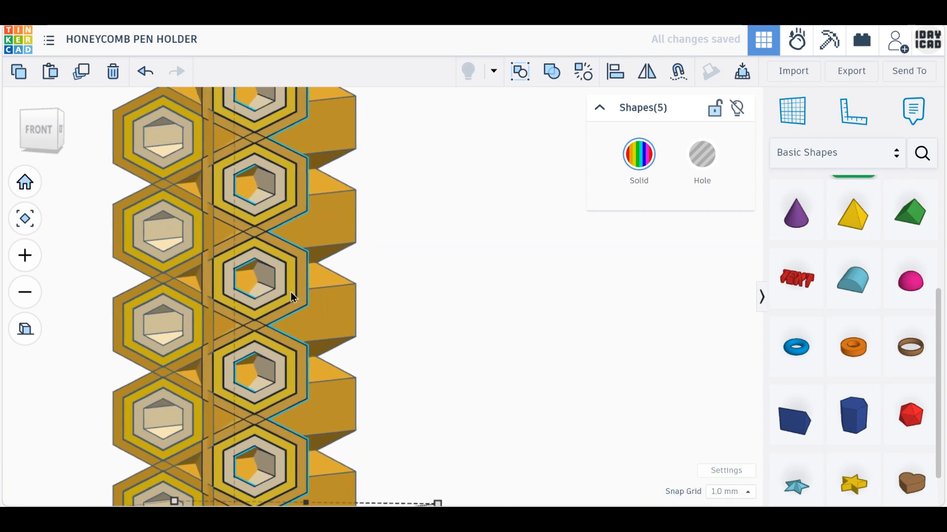
scroll(290, 293, up, 1)
scroll(291, 292, down, 6)
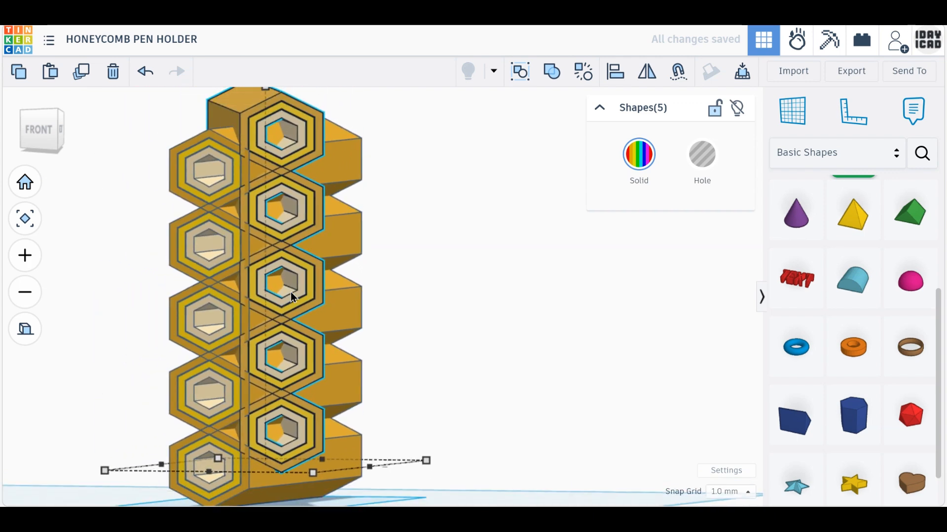
right_drag(427, 273, 406, 294)
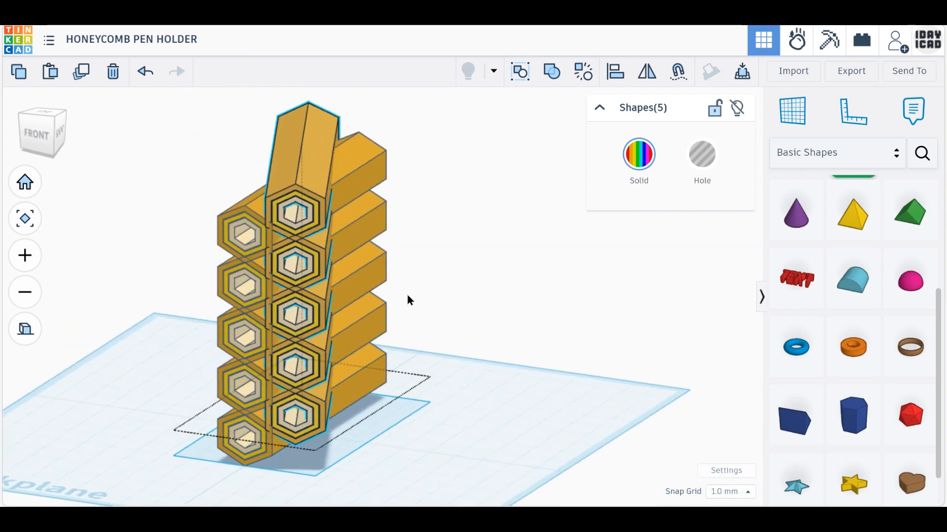
click(427, 314)
Select both interlocked stacks, duplicate them rotated 45° about the vertical axis, and repeat the duplication to close the honeycomb ring.
right_drag(431, 394, 165, 325)
drag(428, 468, 205, 139)
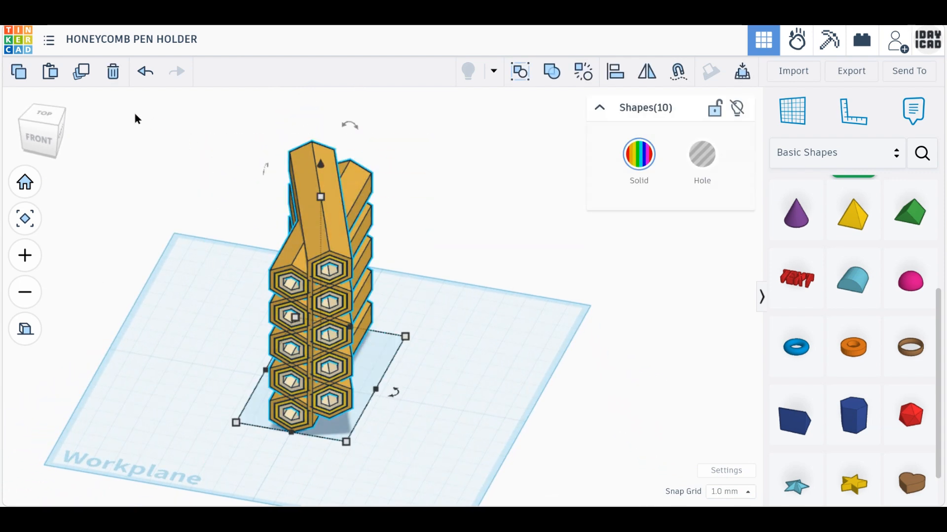
click(78, 75)
mouse_move(394, 393)
drag(394, 394, 392, 356)
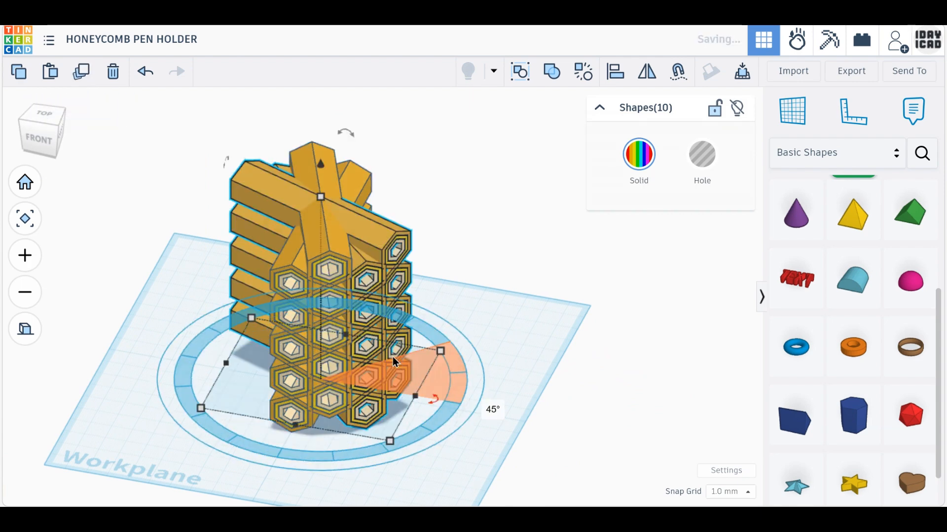
click(79, 73)
click(120, 324)
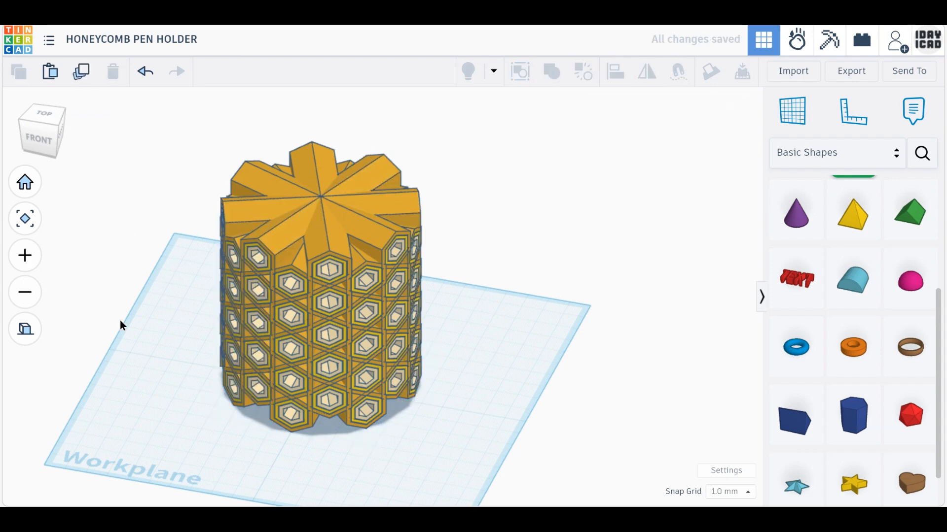
Place a hole cylinder beside the tube array and size it 86 mm by 86 mm with a height of 120 mm.
right_drag(120, 324, 449, 351)
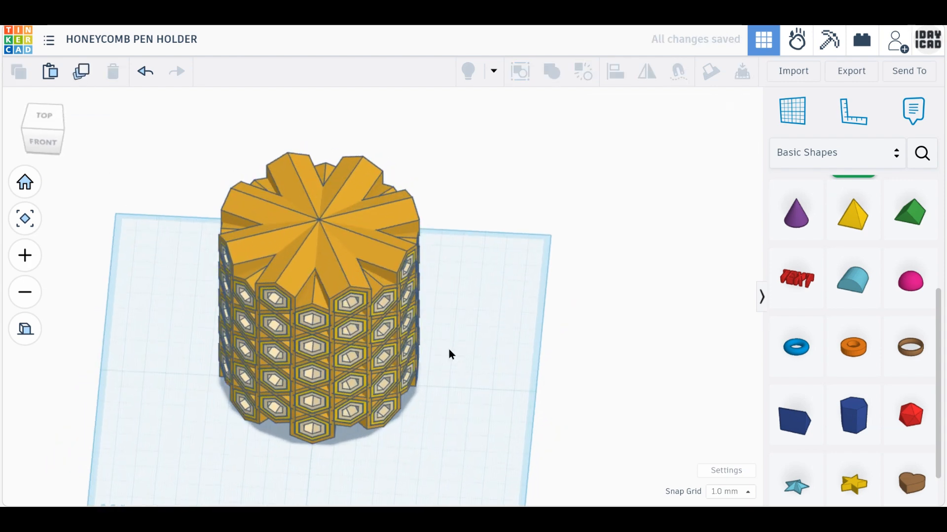
scroll(797, 400, up, 5)
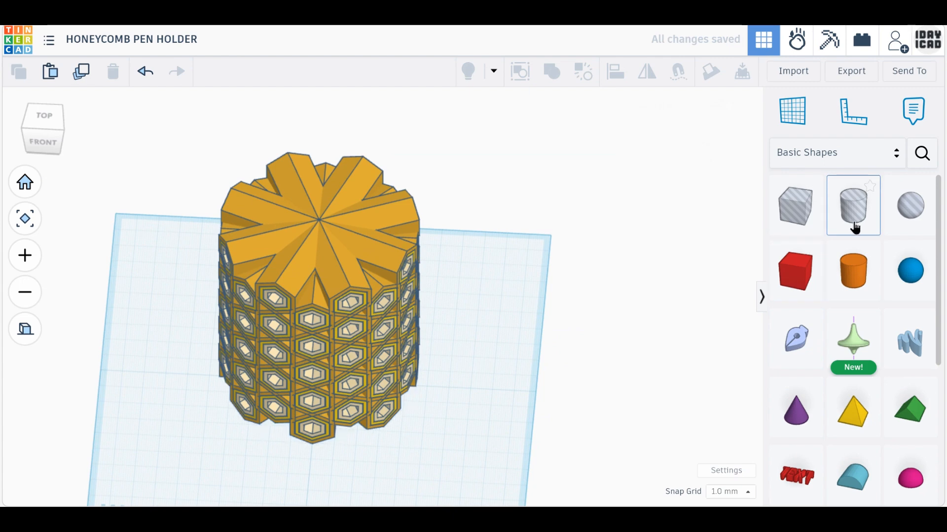
drag(854, 205, 456, 425)
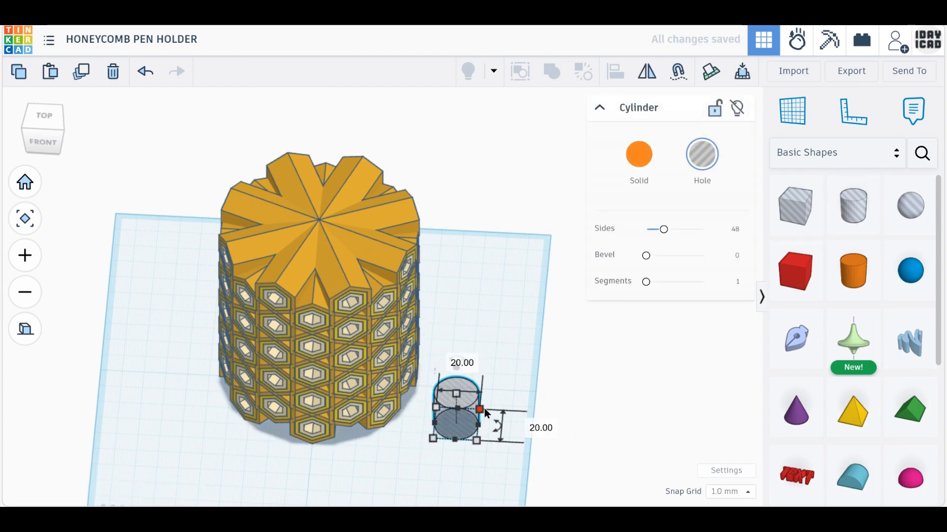
click(462, 363)
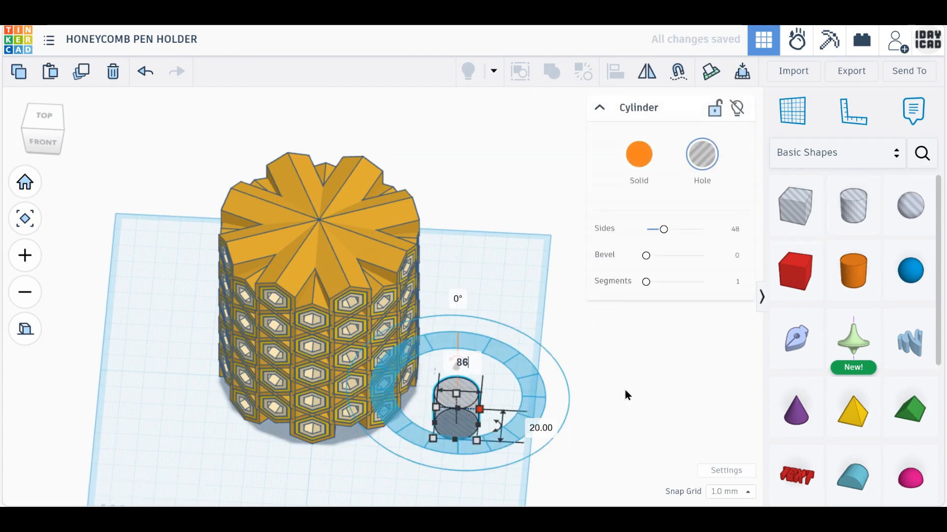
text(86)
key(Return)
text(86)
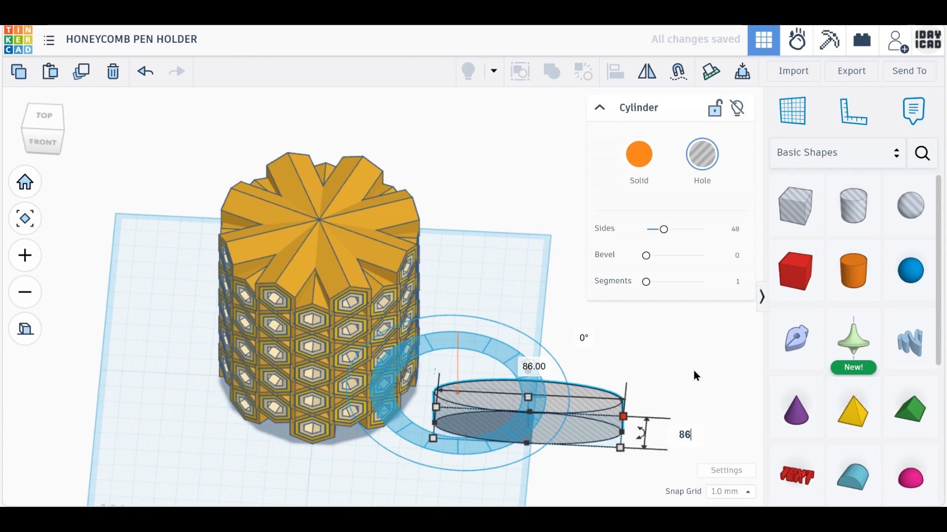
key(Return)
click(590, 361)
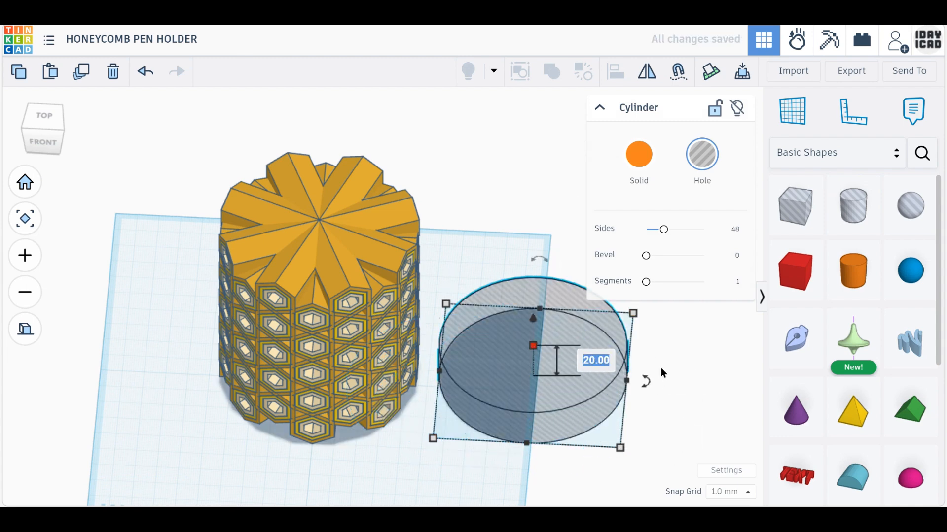
text(120)
key(Return)
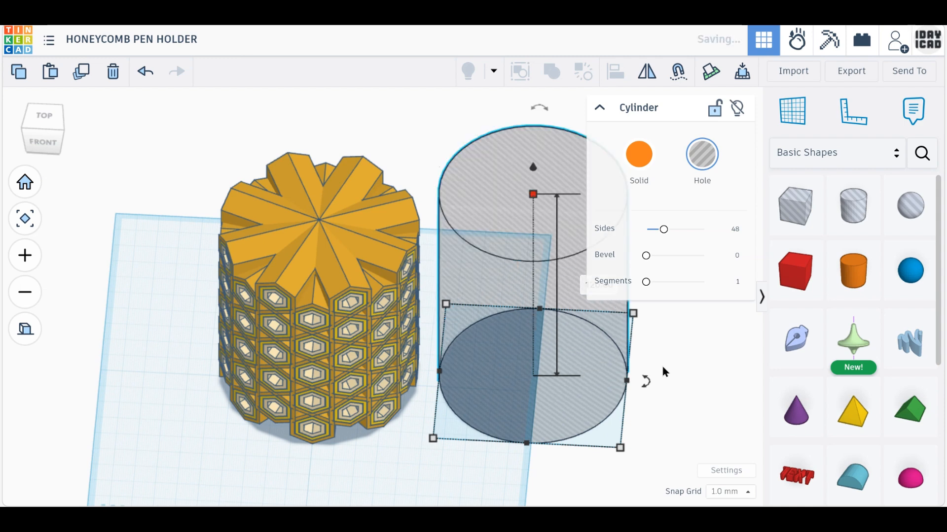
Centre the hole cylinder and all tubes on both horizontal axes, and combine them as a union group to hollow the honeycomb.
drag(572, 471, 179, 158)
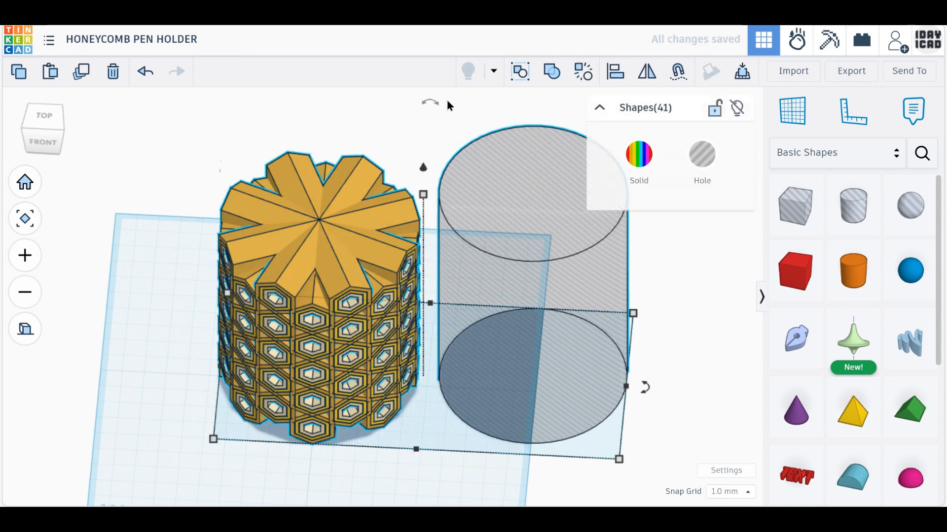
click(620, 75)
click(416, 460)
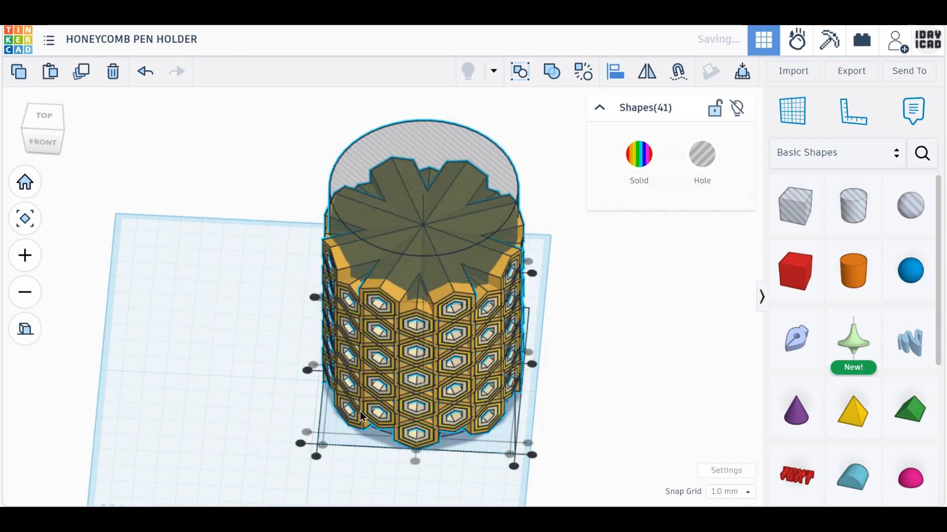
click(307, 371)
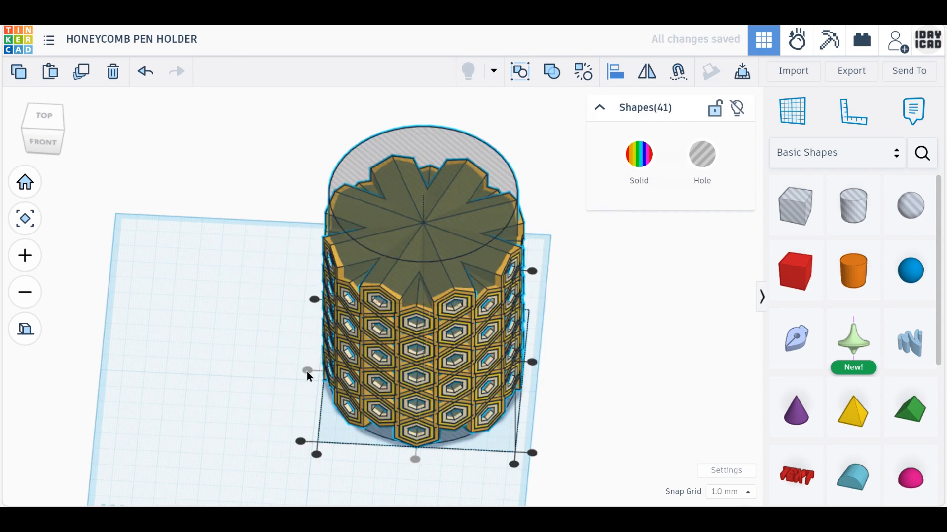
click(550, 74)
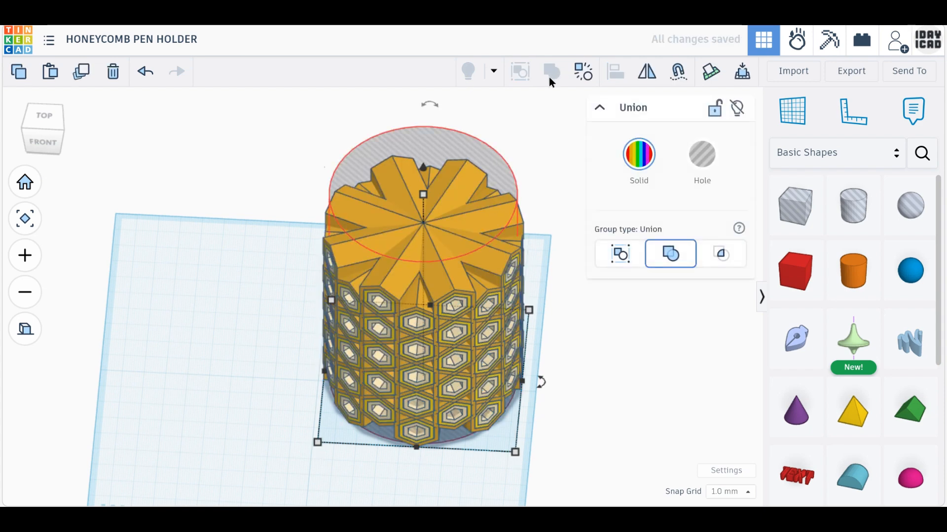
scroll(841, 427, down, 4)
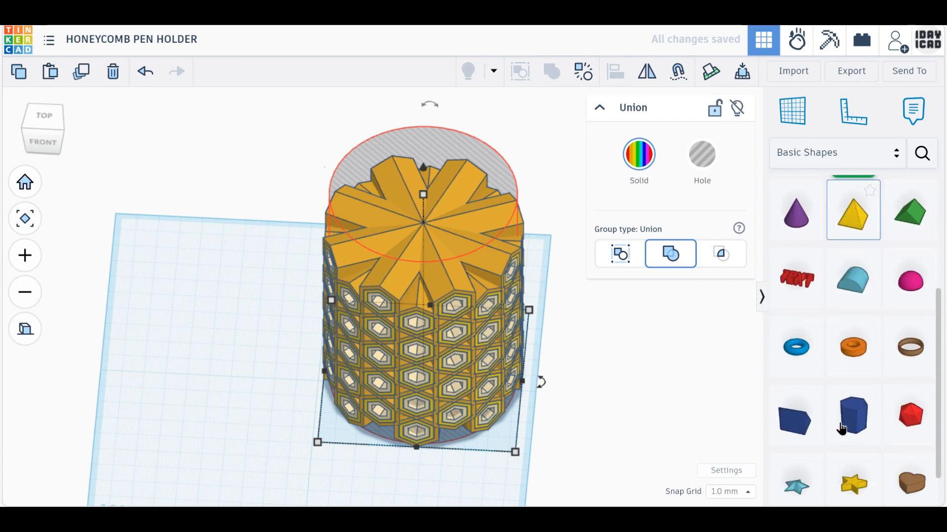
drag(841, 428, 217, 373)
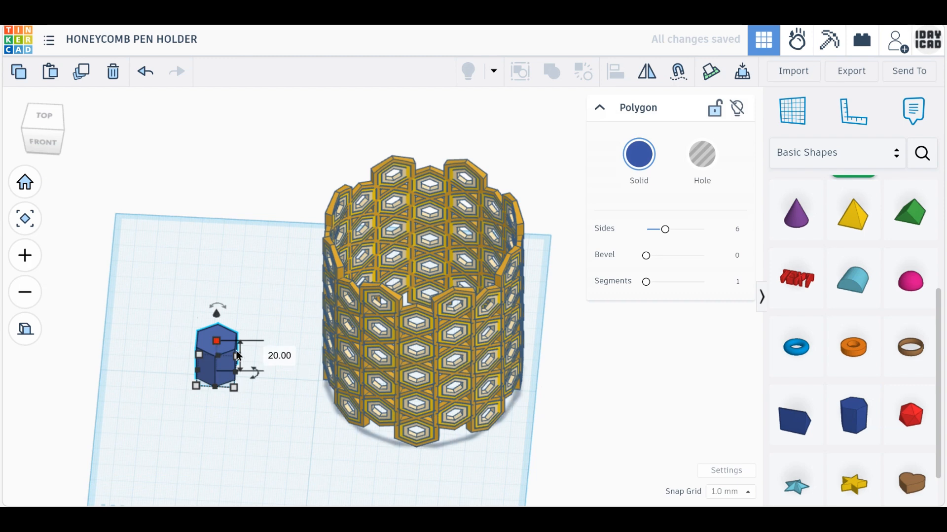
text(2)
key(Return)
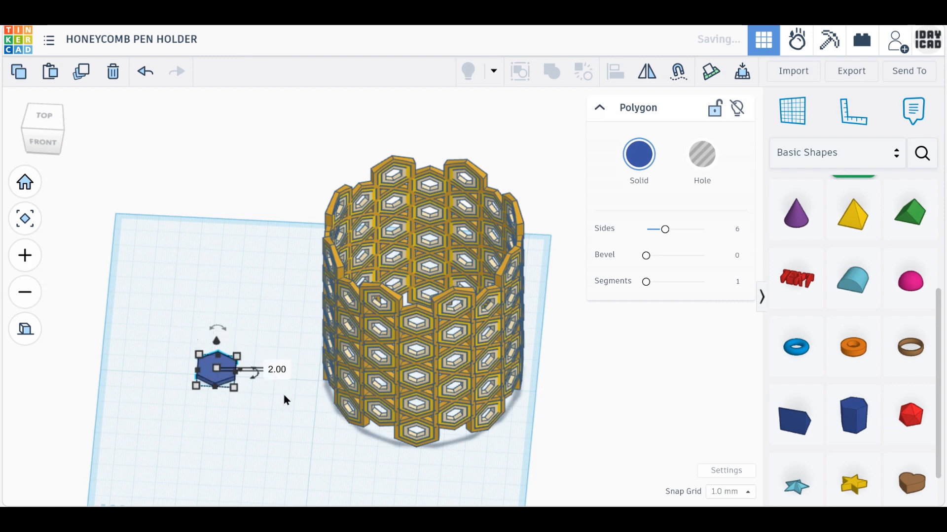
drag(56, 131, 44, 121)
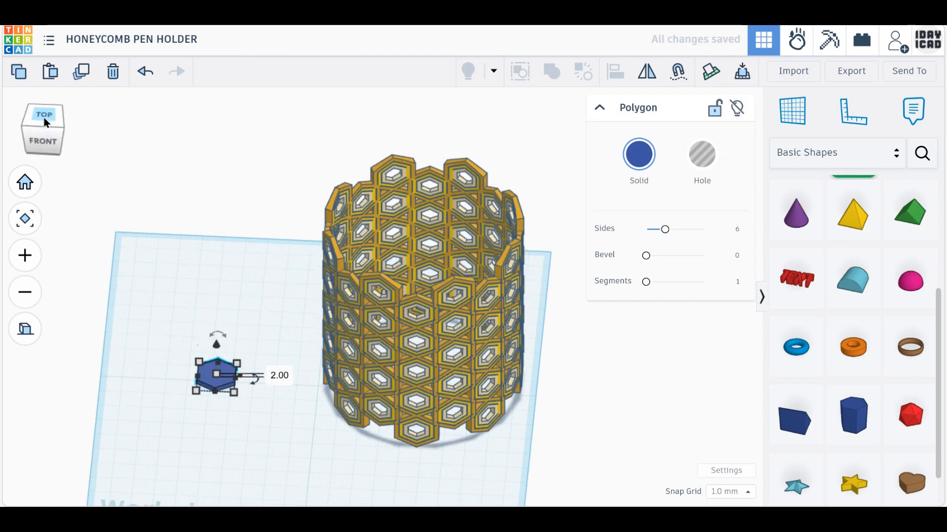
click(203, 384)
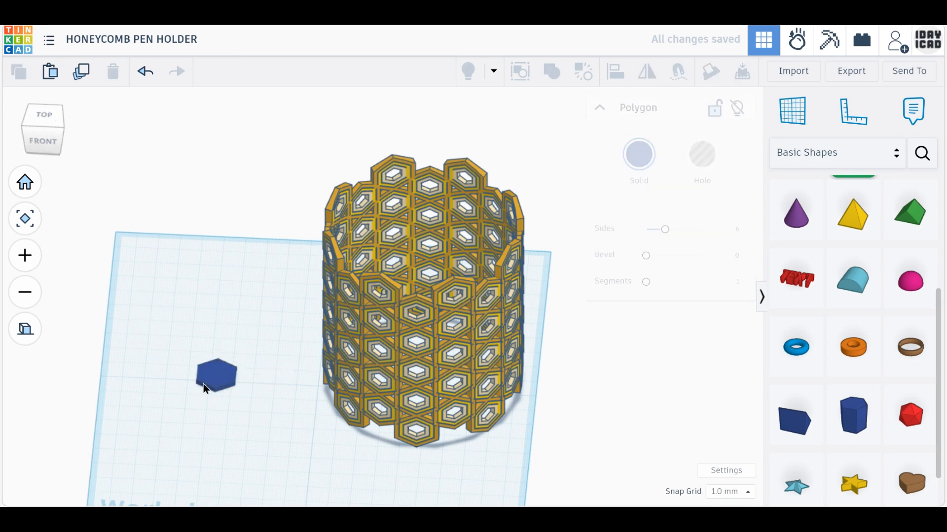
click(110, 75)
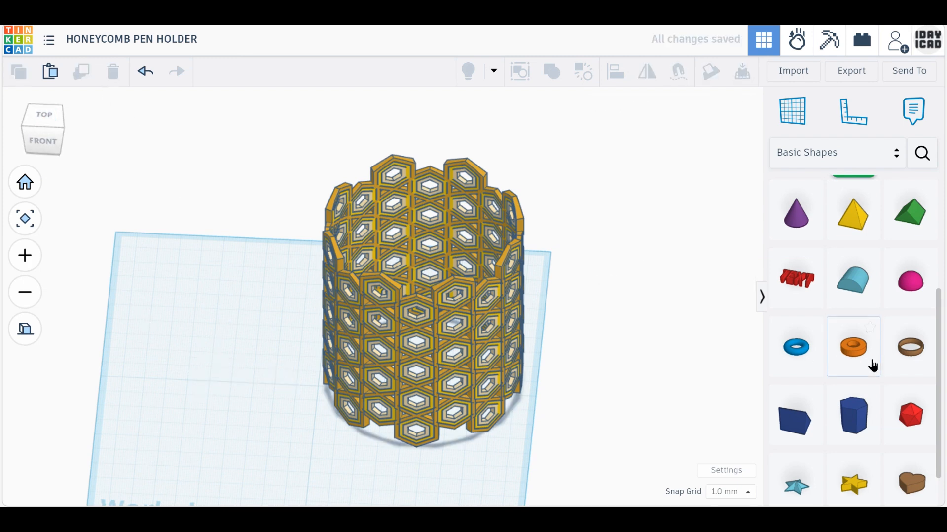
Add a solid cylinder 88 mm across and 2 mm high as the base, and colour it gold to match the honeycomb.
scroll(870, 363, up, 4)
drag(868, 288, 198, 315)
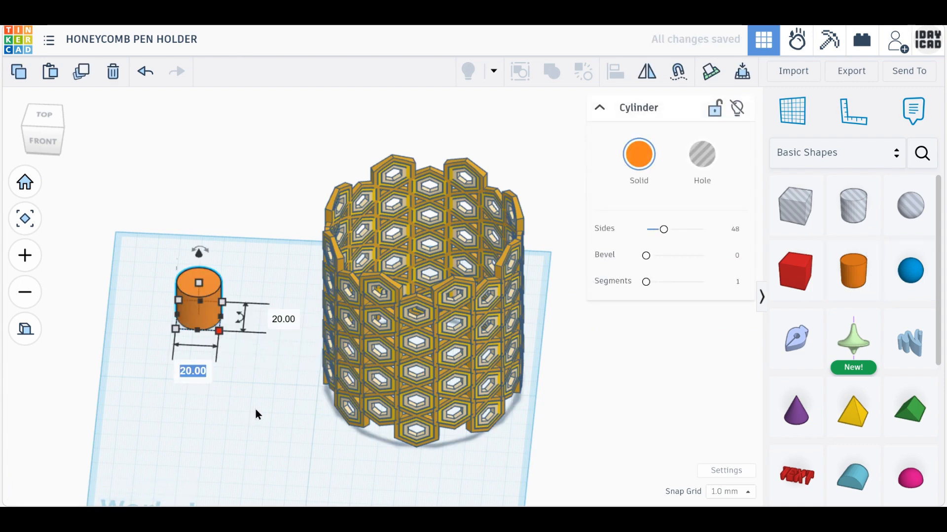
text(88)
key(Return)
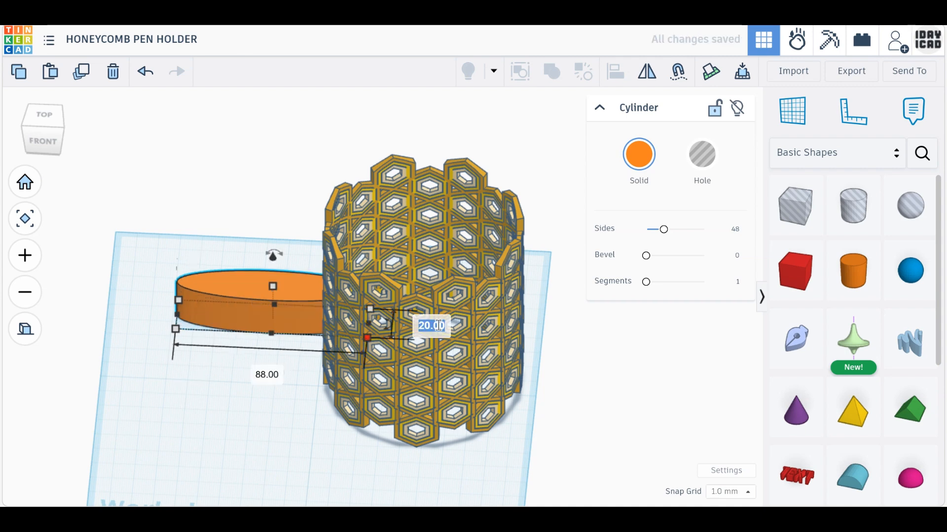
key(Return)
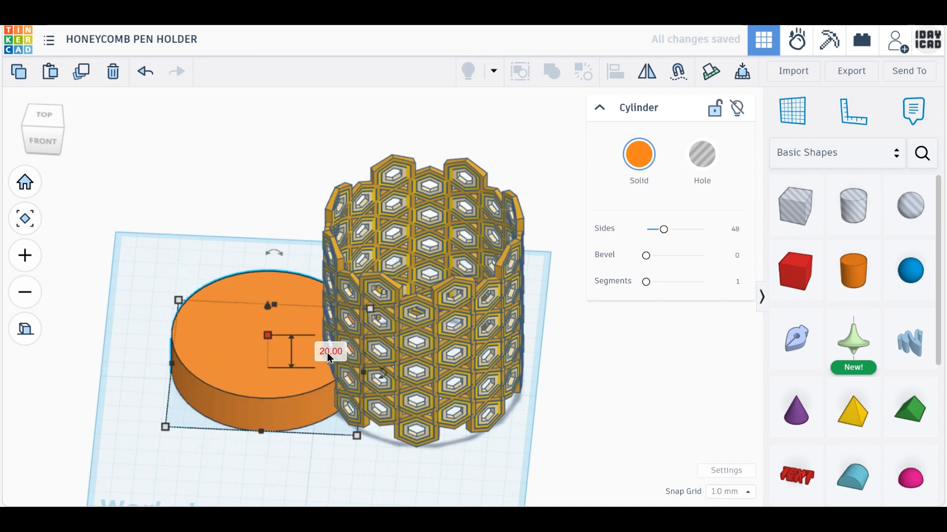
text(2)
key(Return)
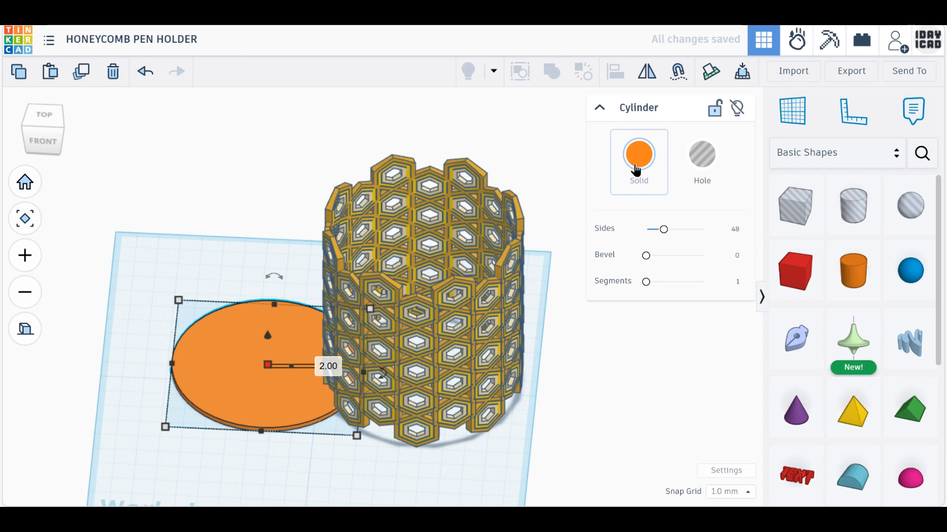
click(636, 165)
click(546, 321)
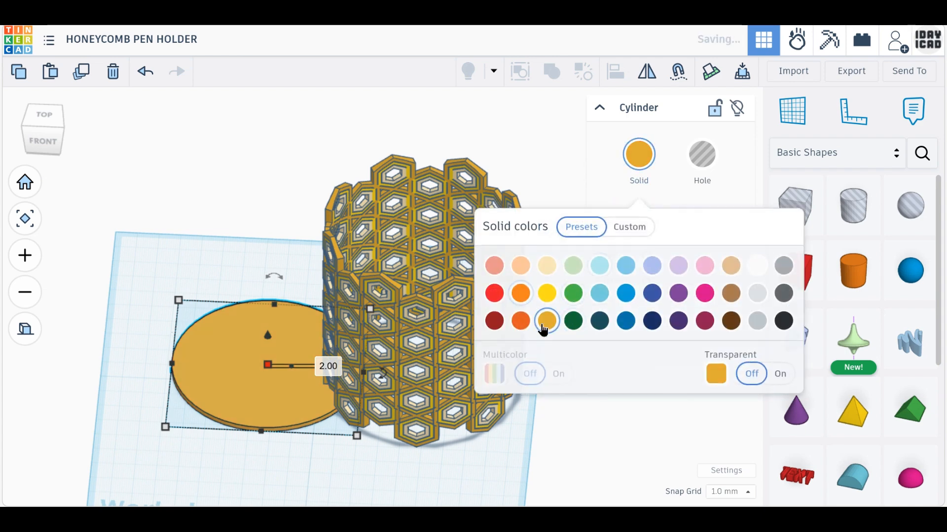
Centre the base disc and the honeycomb shell with each other on both horizontal axes.
drag(533, 468, 171, 179)
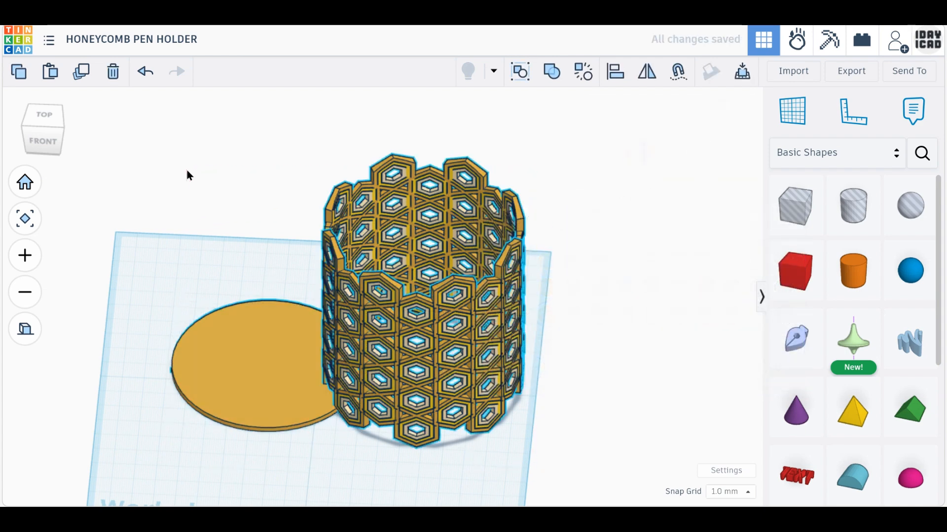
click(616, 72)
click(338, 453)
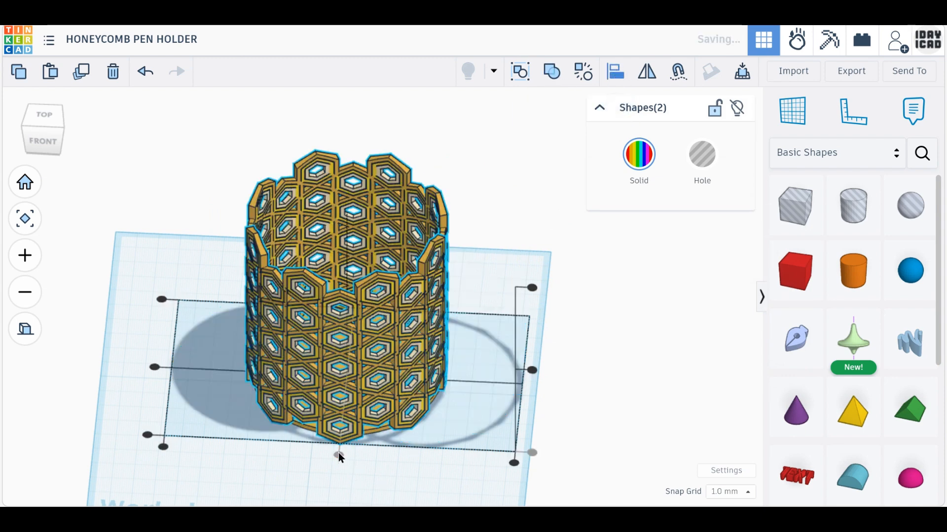
click(232, 371)
click(231, 371)
click(504, 325)
Combine the base disc and the honeycomb shell into one union group.
right_drag(505, 325, 504, 383)
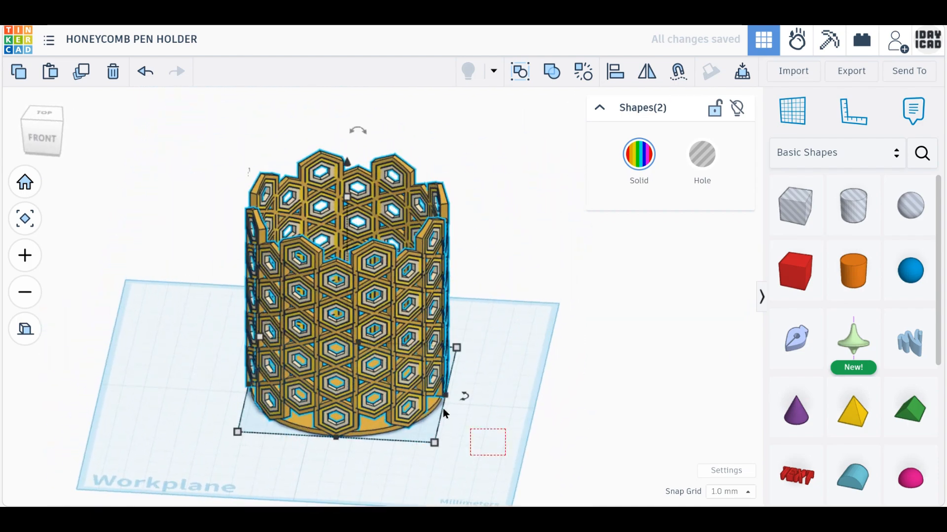
drag(443, 410, 164, 134)
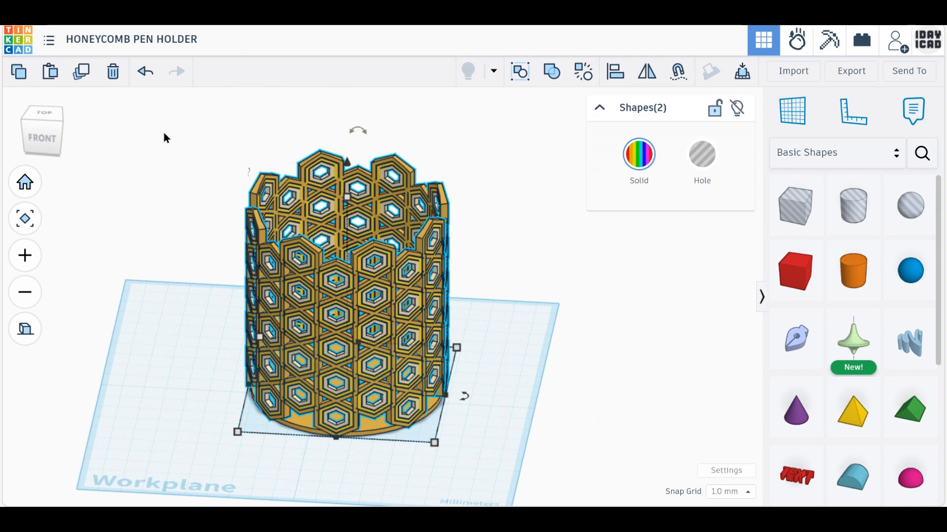
click(550, 72)
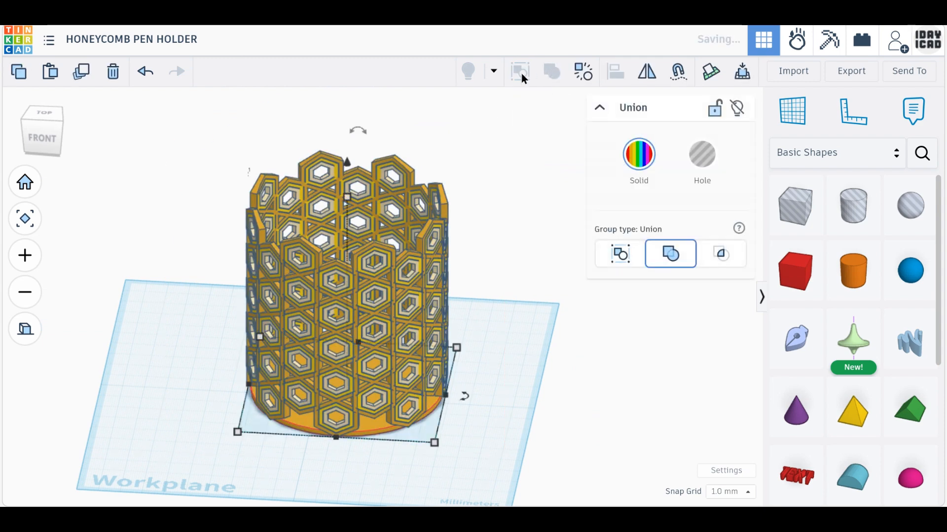
click(477, 305)
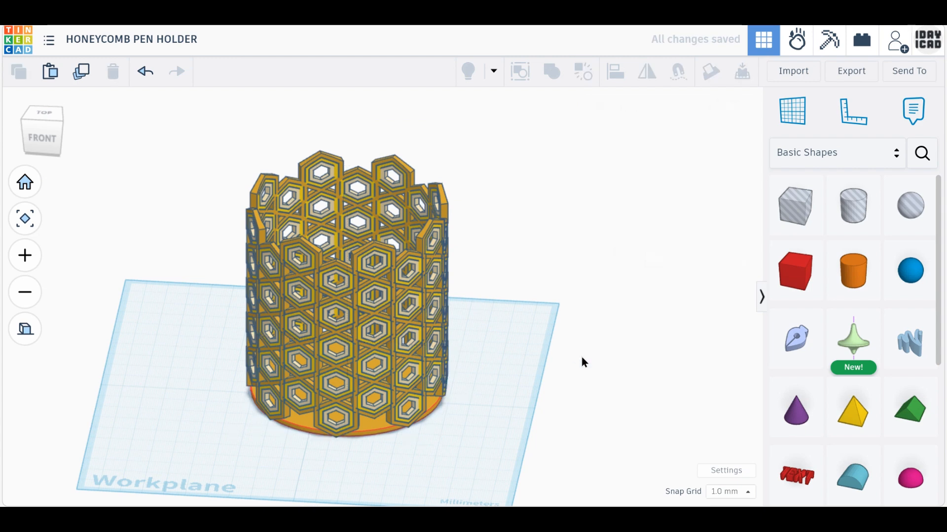
middle_drag(581, 359, 522, 324)
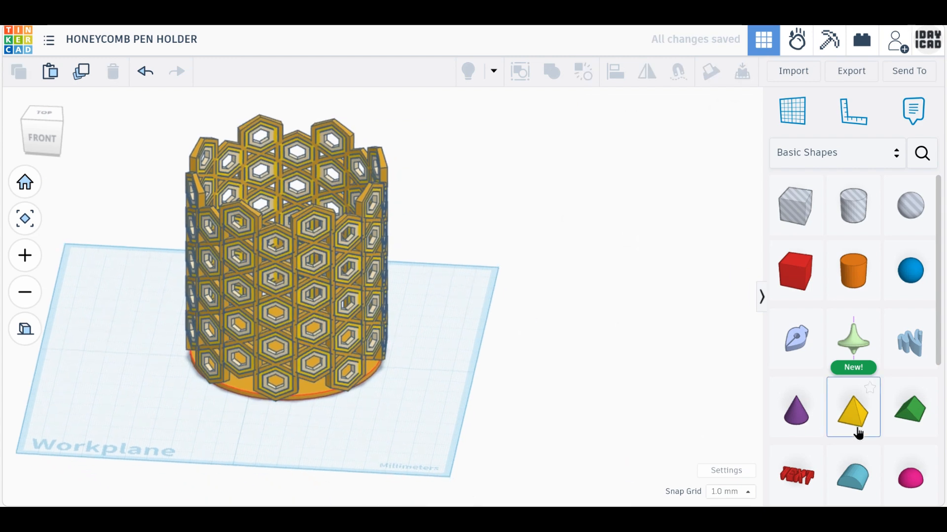
drag(776, 408, 506, 327)
drag(449, 366, 448, 366)
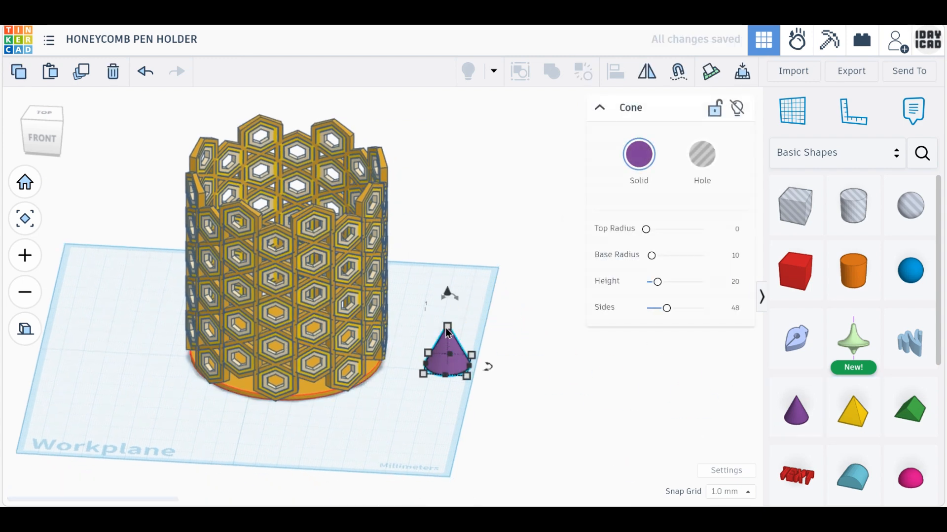
drag(447, 296, 477, 322)
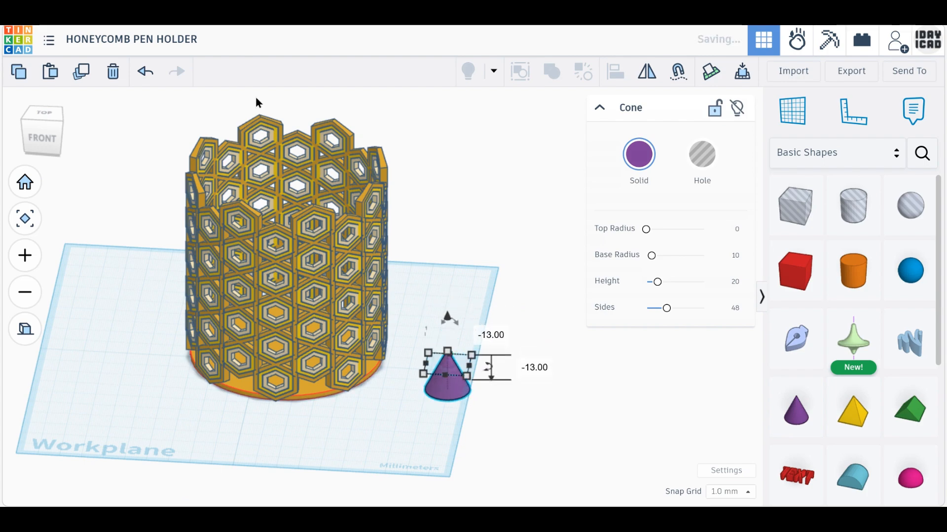
click(147, 73)
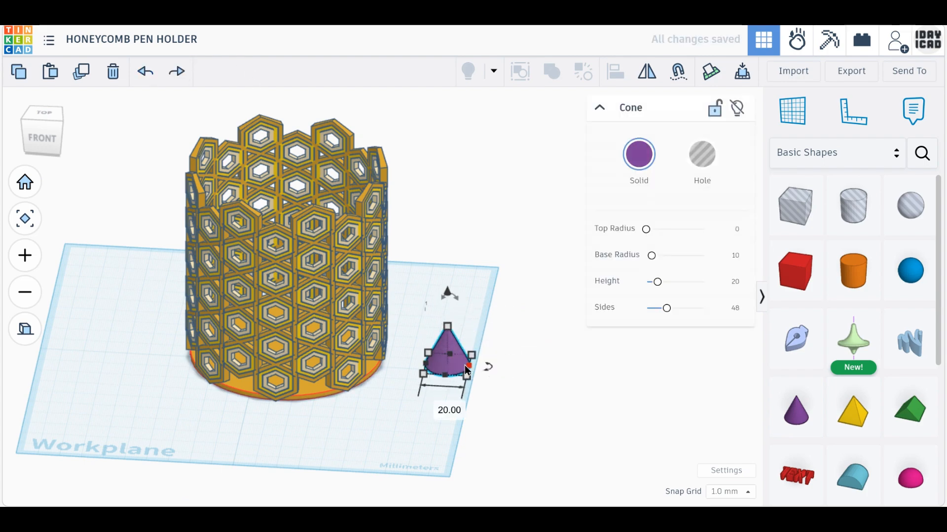
scroll(538, 409, up, 2)
middle_drag(544, 414, 469, 330)
scroll(469, 330, up, 2)
click(453, 317)
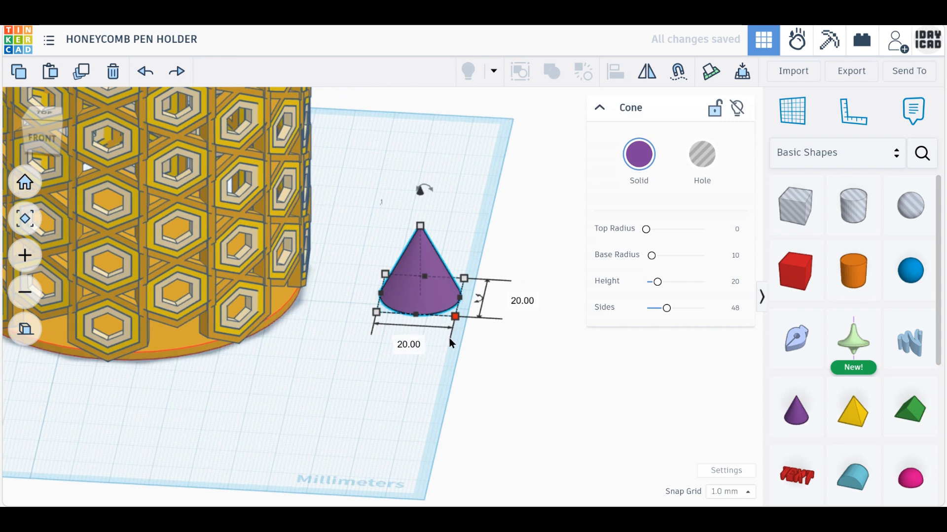
click(409, 344)
text(10)
key(Return)
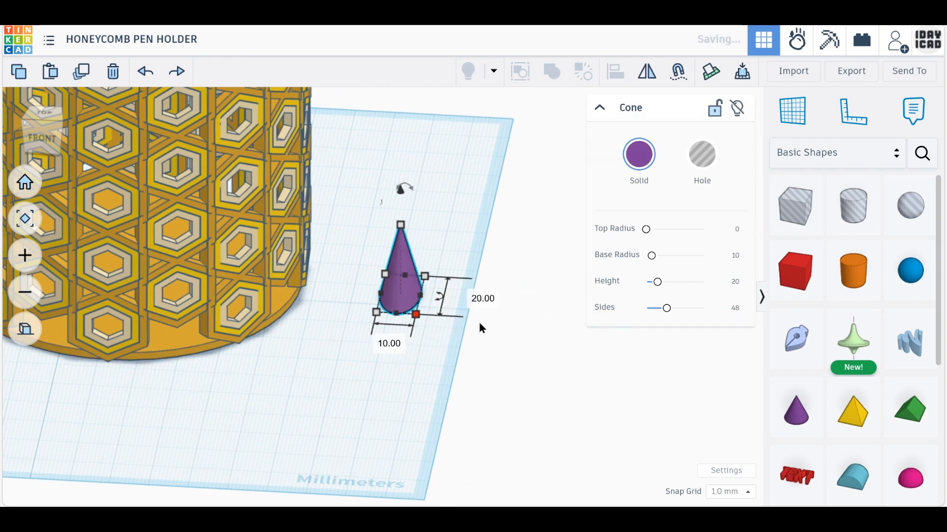
click(481, 300)
text(10)
key(Return)
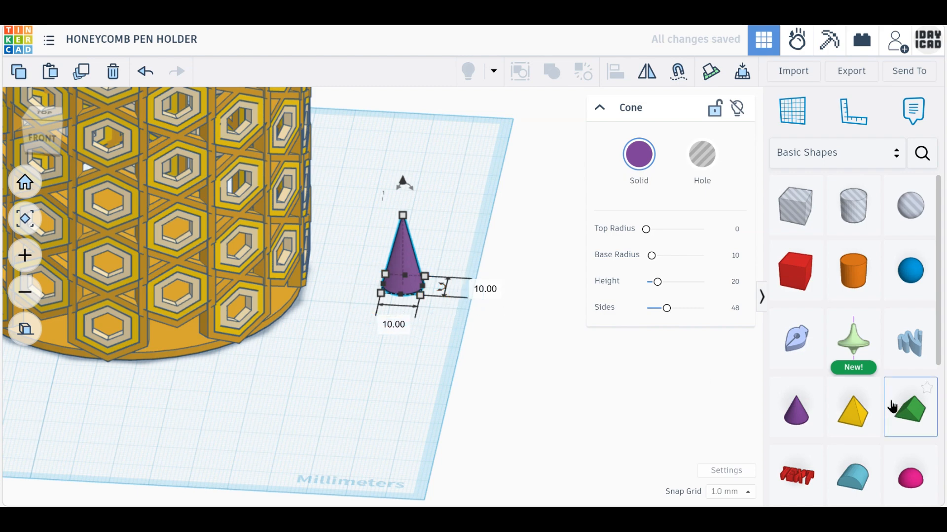
scroll(891, 404, down, 5)
scroll(549, 412, up, 1)
scroll(855, 407, up, 5)
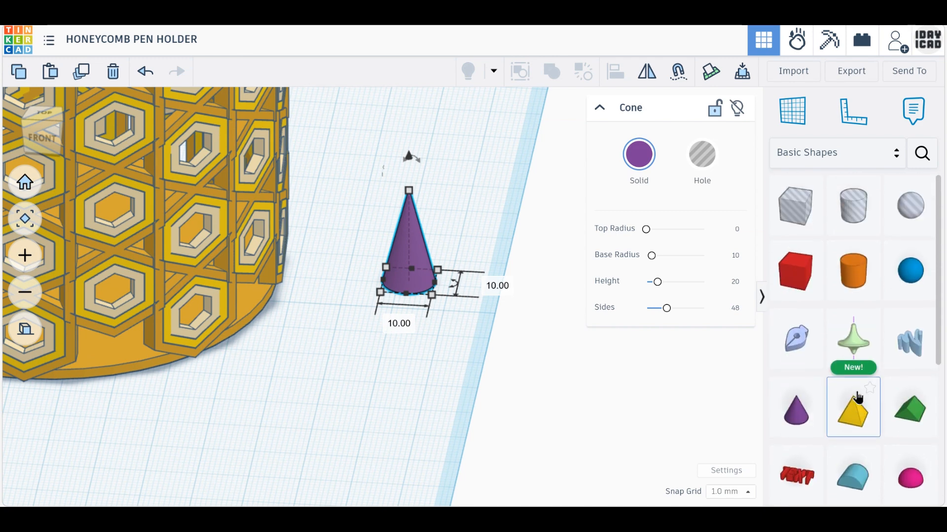
click(114, 81)
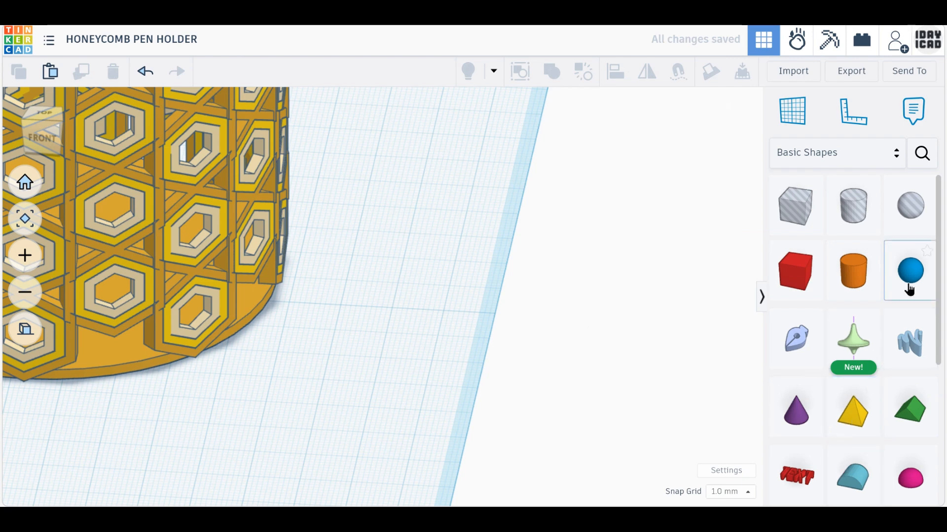
Add a half sphere beside the honeycomb holder with a 10 by 10 mm base and a height of 20 mm.
drag(911, 483, 383, 299)
drag(420, 328, 378, 300)
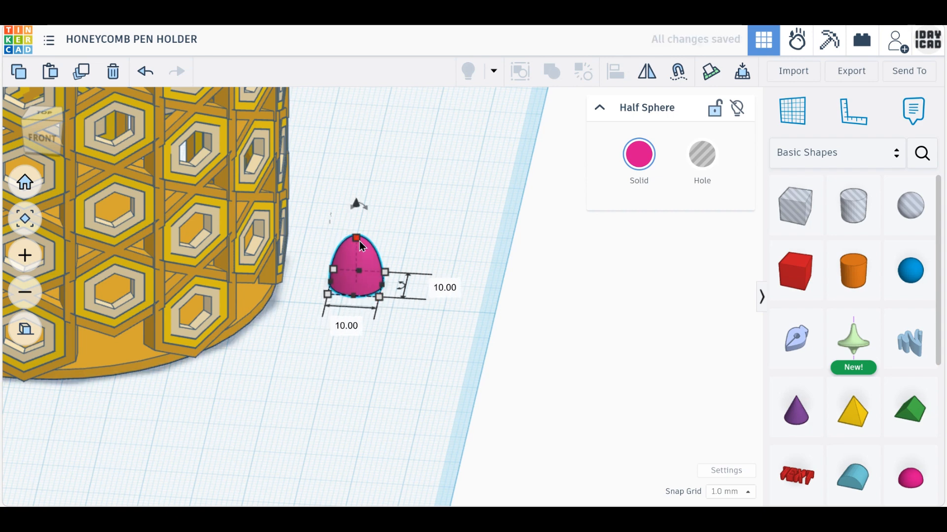
click(411, 256)
text(2)
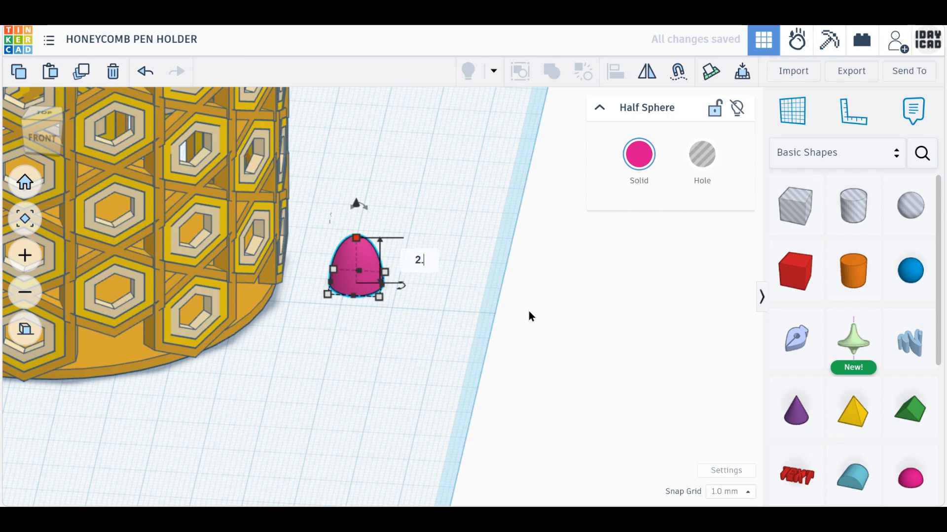
text(0)
key(Return)
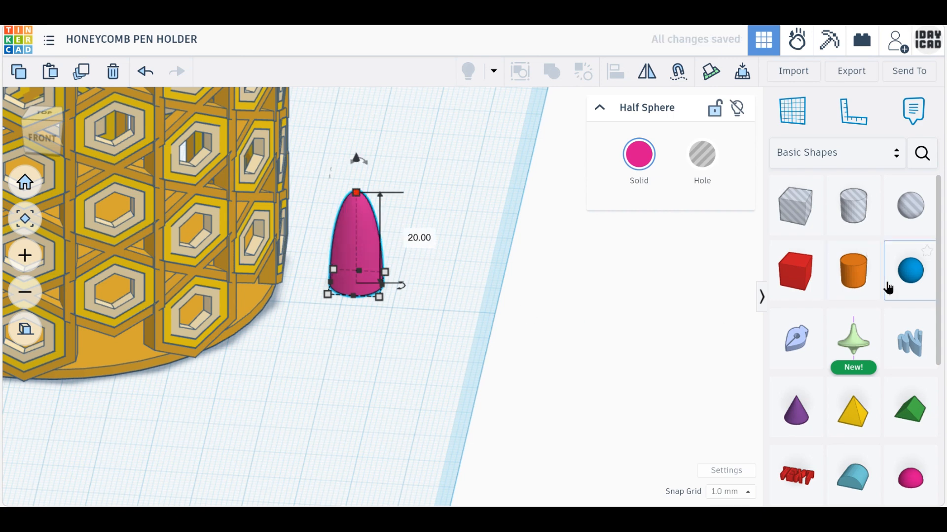
Add a sphere narrowed to 2 by 2 mm beside the half sphere and raise it 4 mm above the workplane.
drag(887, 282, 395, 345)
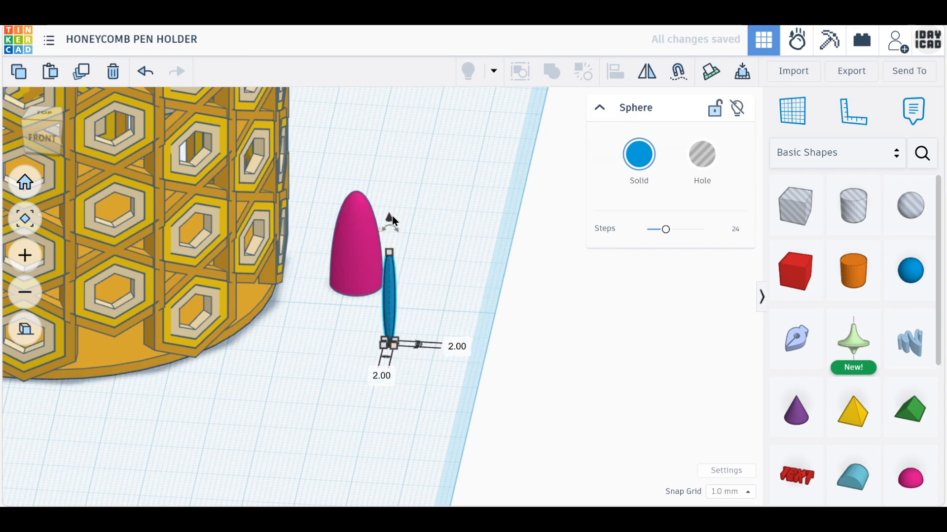
click(386, 285)
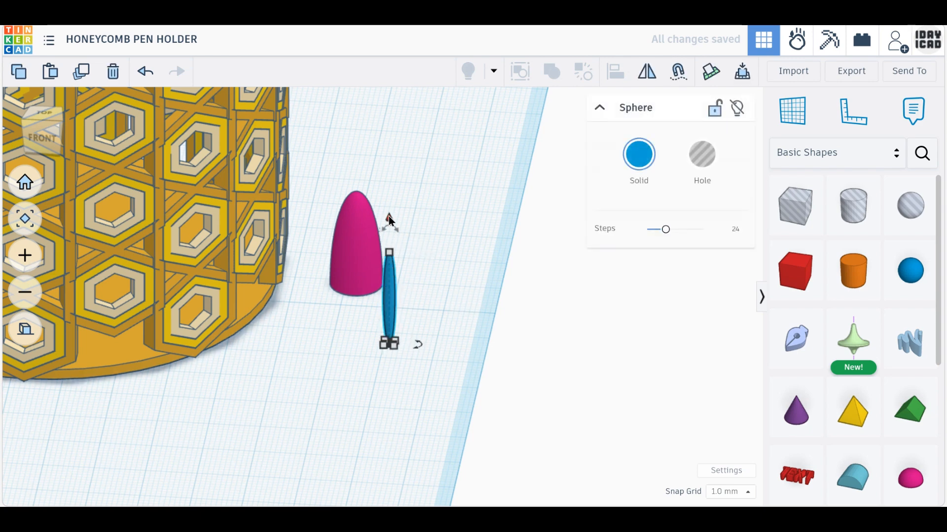
drag(388, 216, 389, 199)
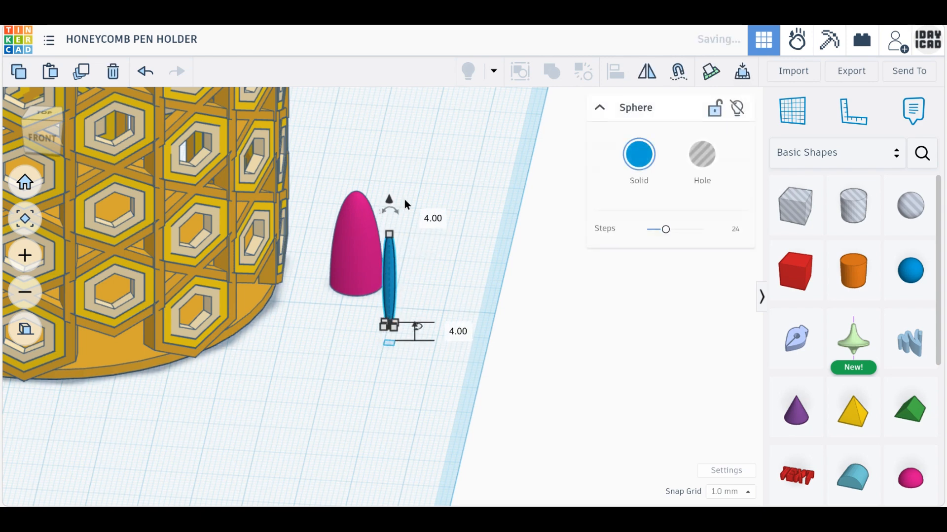
Colour the thin sphere dark grey and the half sphere a lighter grey.
click(636, 156)
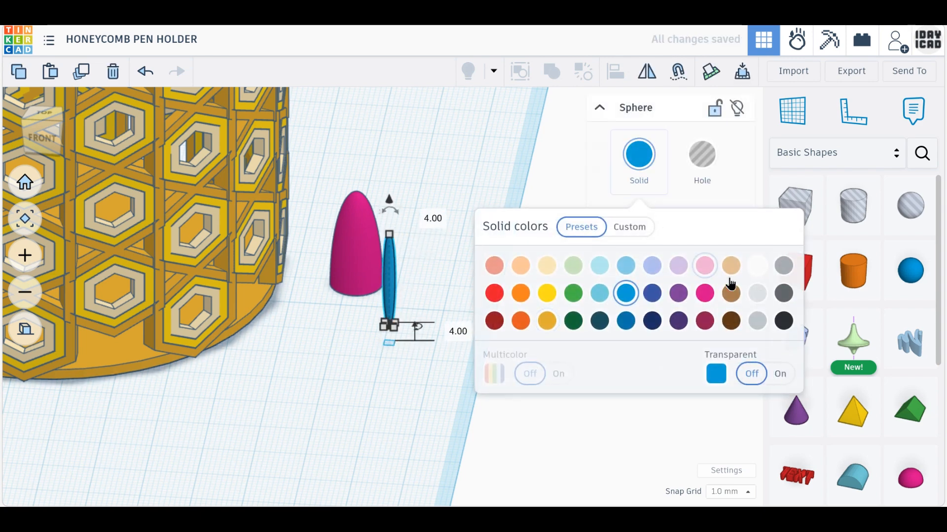
click(784, 293)
click(386, 265)
click(641, 159)
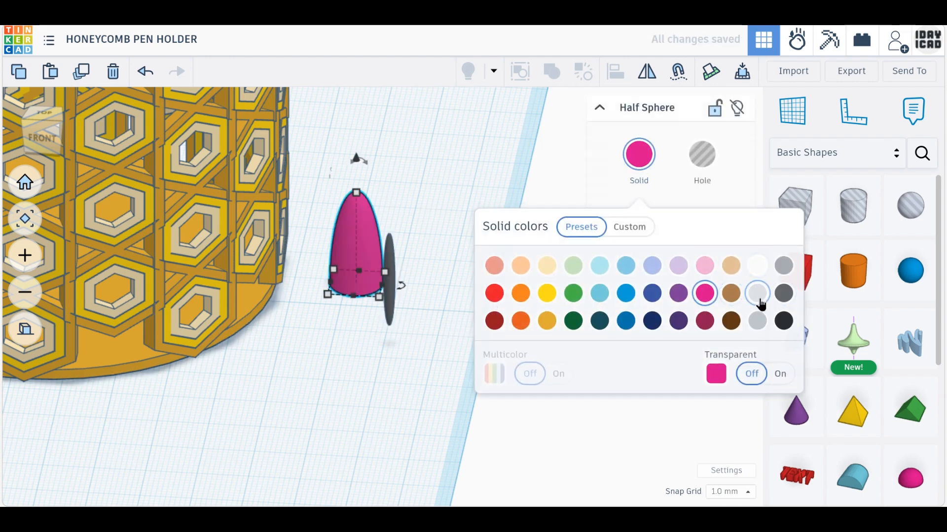
click(776, 267)
Centre the thin sphere and the half sphere with each other on both horizontal axes to form the pen tip.
drag(440, 366, 343, 190)
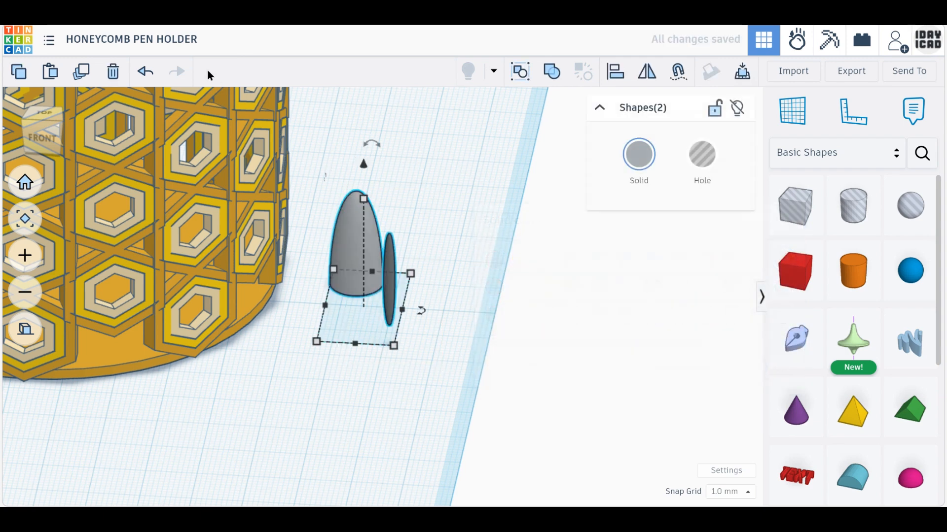
click(614, 74)
click(353, 352)
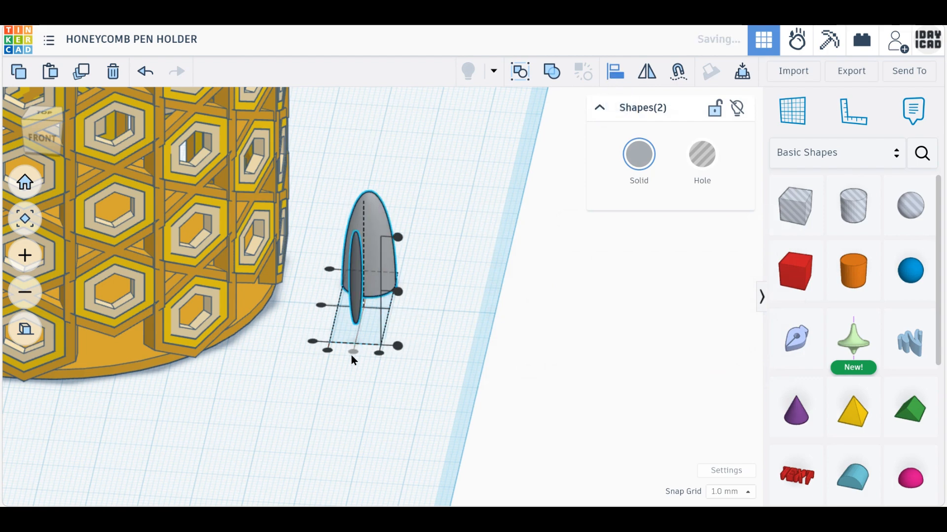
click(324, 307)
click(395, 297)
scroll(416, 301, down, 2)
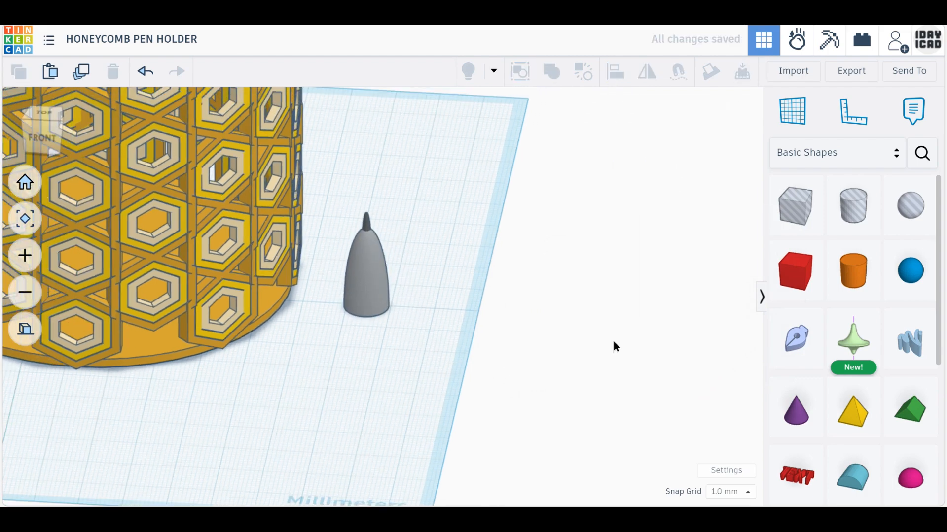
Add a cylinder beside the pen tip for the pen's barrel, 10 mm wide and 10 mm deep.
drag(852, 290, 492, 372)
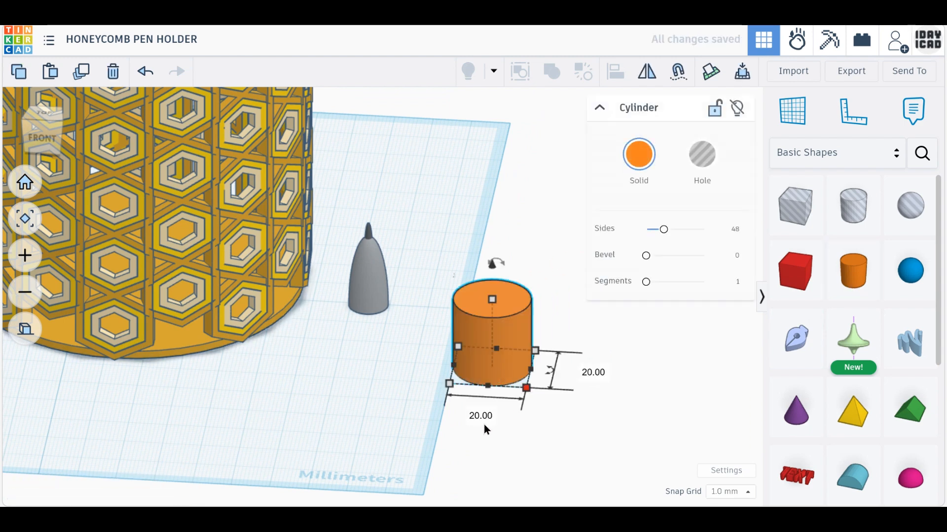
click(481, 416)
key(Return)
click(555, 371)
text(10)
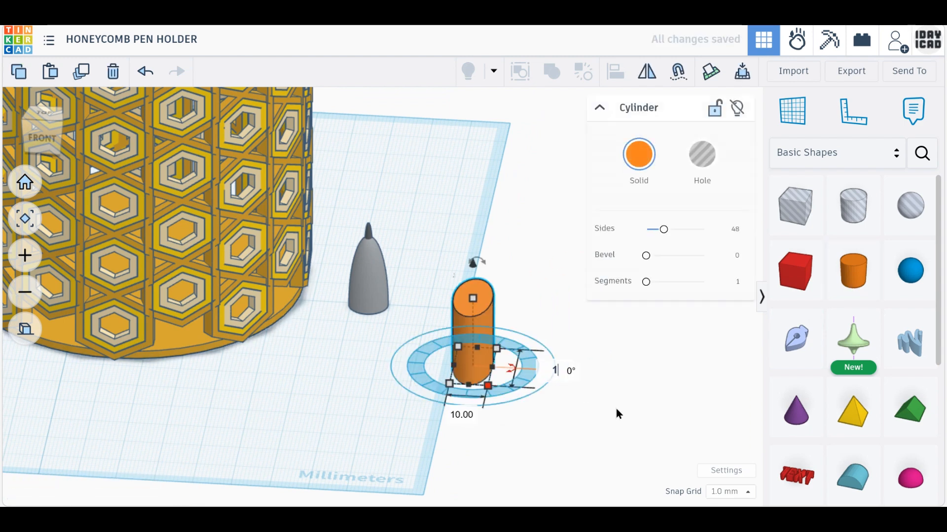
key(Return)
click(587, 415)
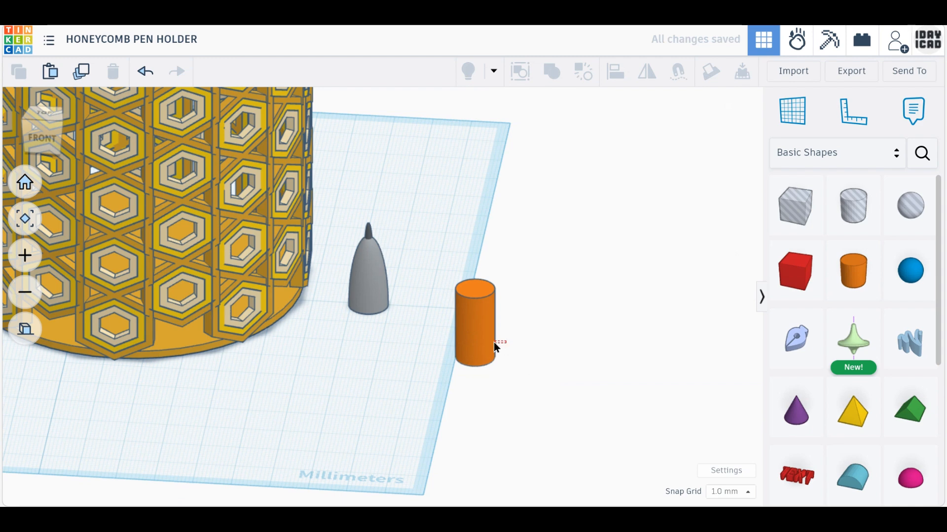
Set the barrel cylinder's height to 90 mm.
click(486, 318)
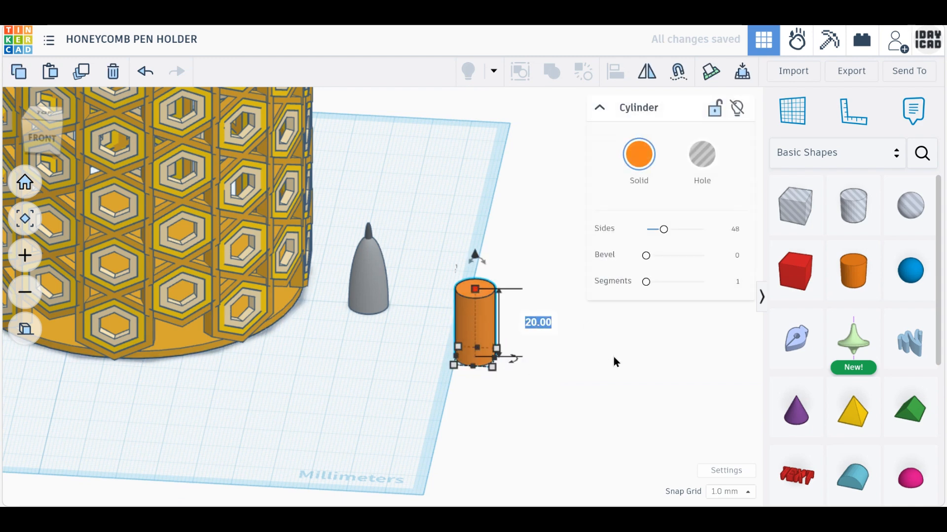
text(90)
key(Return)
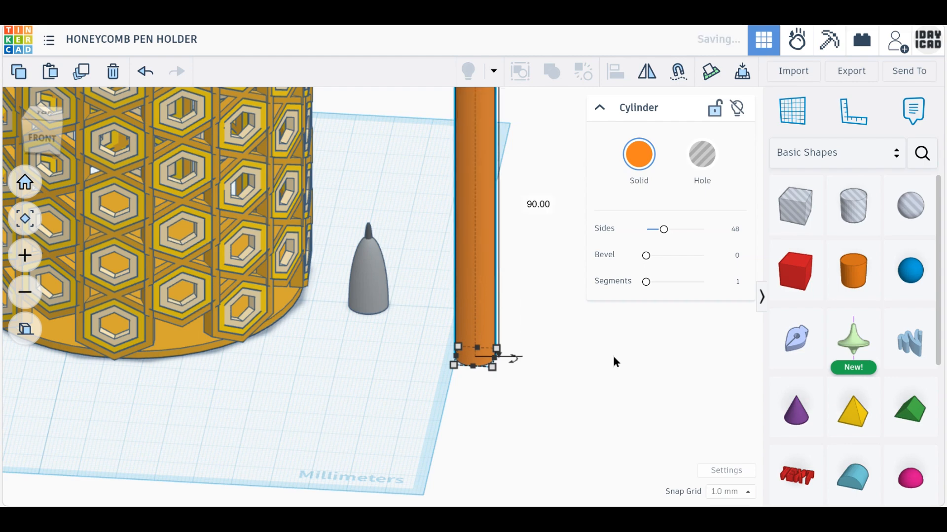
Set the barrel cylinder's height to 110 mm.
scroll(465, 209, down, 4)
middle_drag(446, 252, 440, 342)
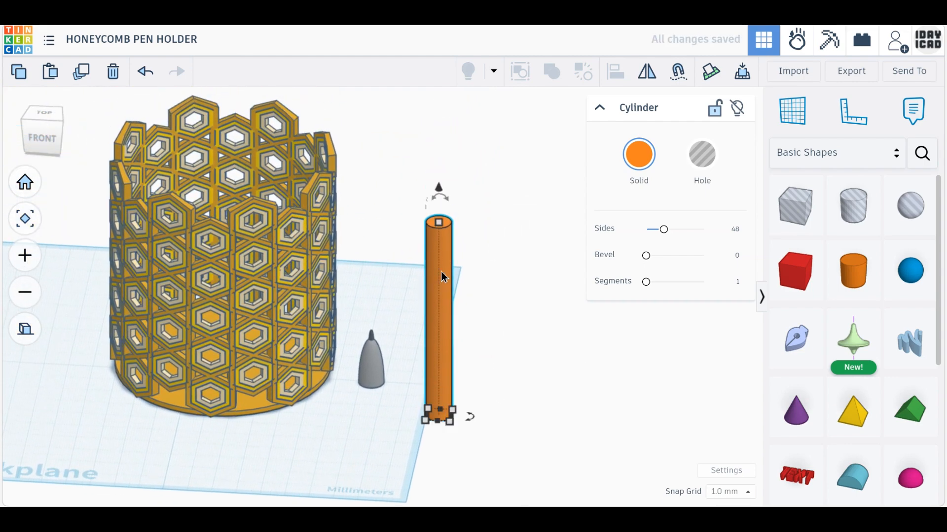
mouse_move(437, 221)
click(502, 318)
text(110)
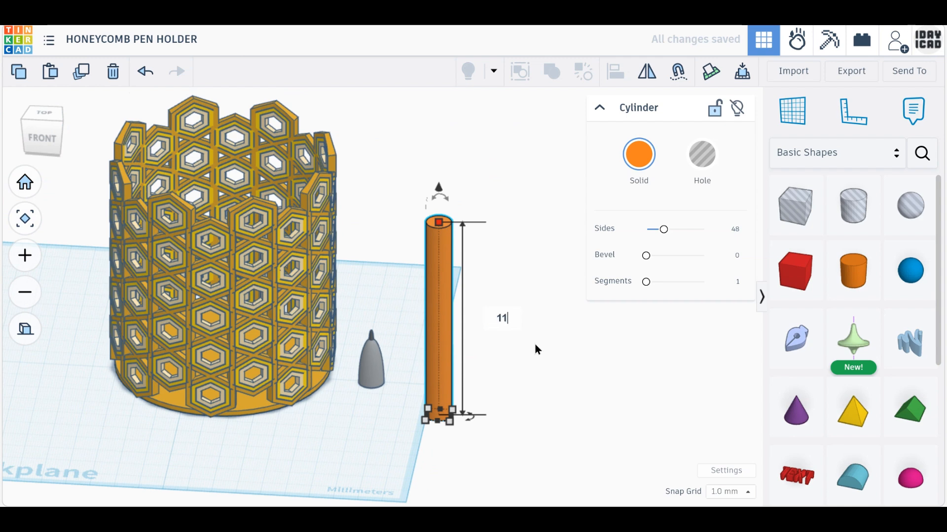
key(Return)
Raise both pen tip shapes together to 110 mm above the workplane.
drag(399, 419, 371, 274)
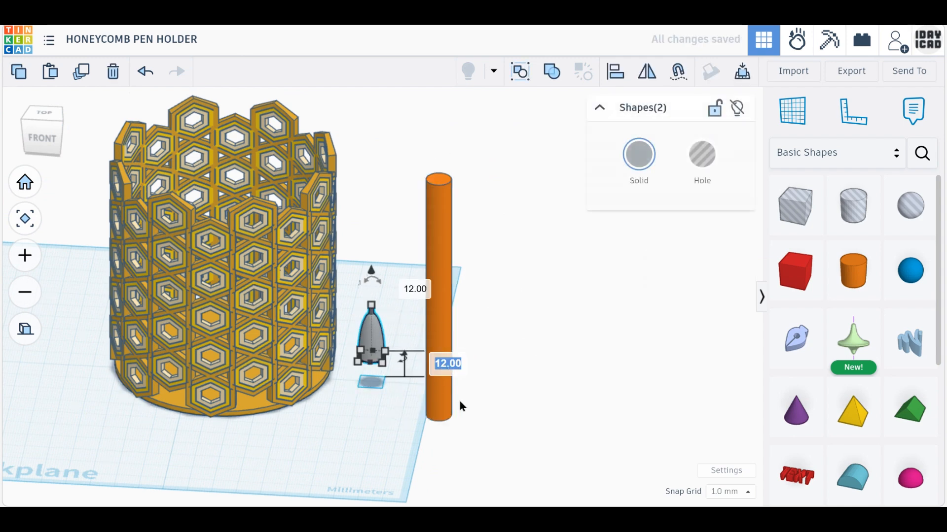
text(110)
key(Return)
Colour the barrel cylinder white.
click(431, 234)
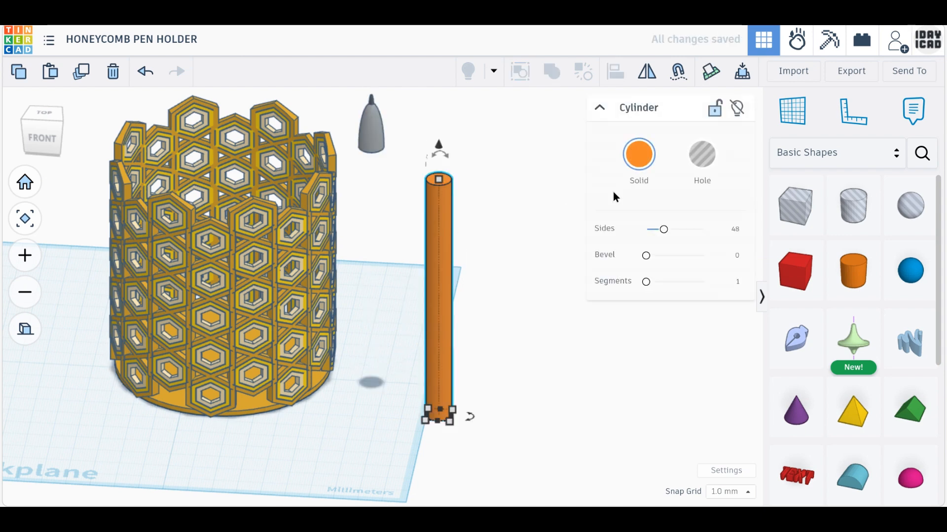
click(639, 154)
click(756, 264)
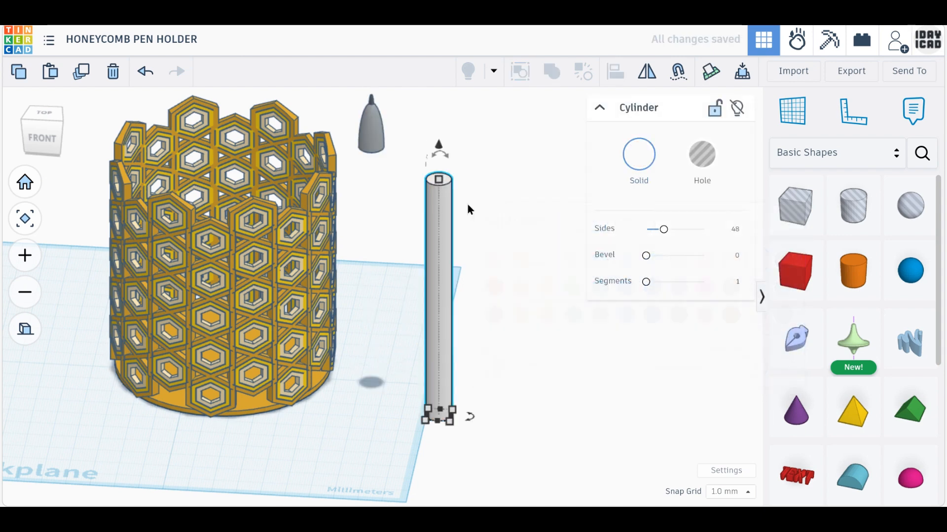
Centre the barrel cylinder and both pen tip shapes with one another on both horizontal axes.
drag(365, 102, 364, 101)
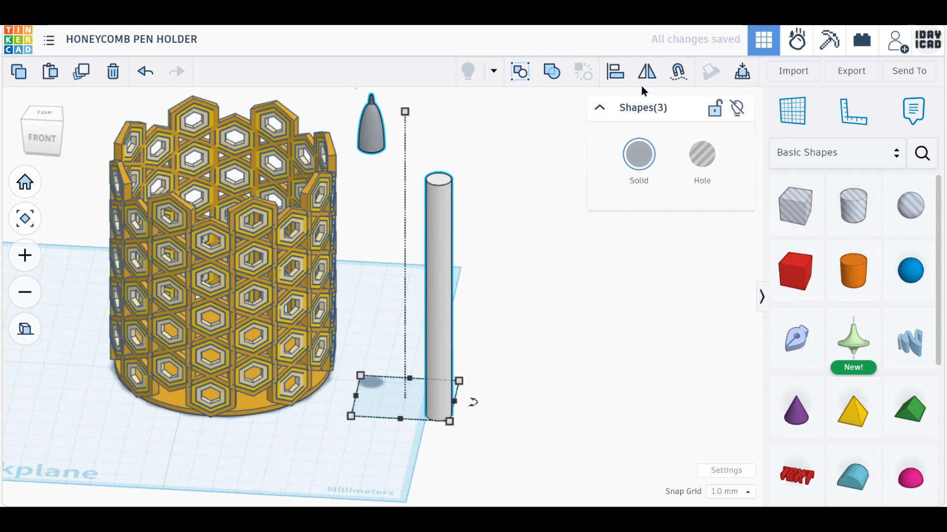
click(615, 79)
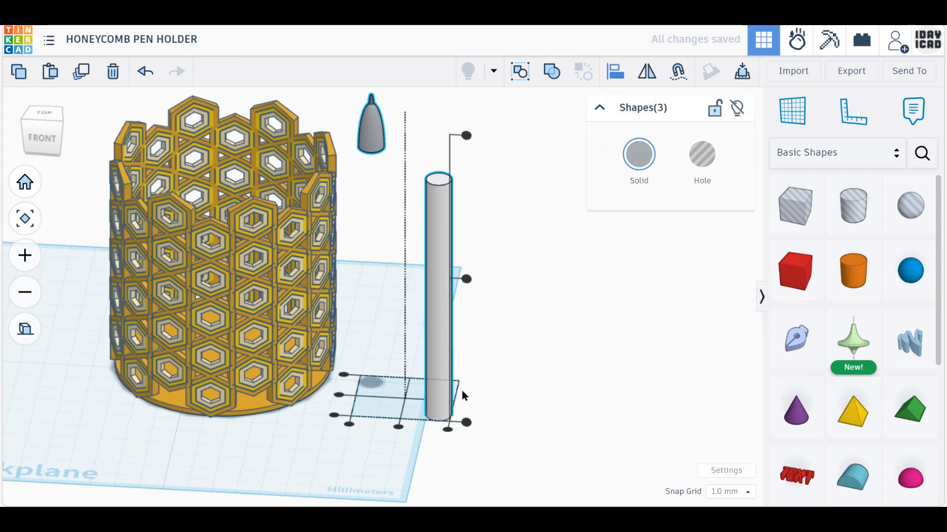
click(400, 428)
click(376, 399)
click(483, 380)
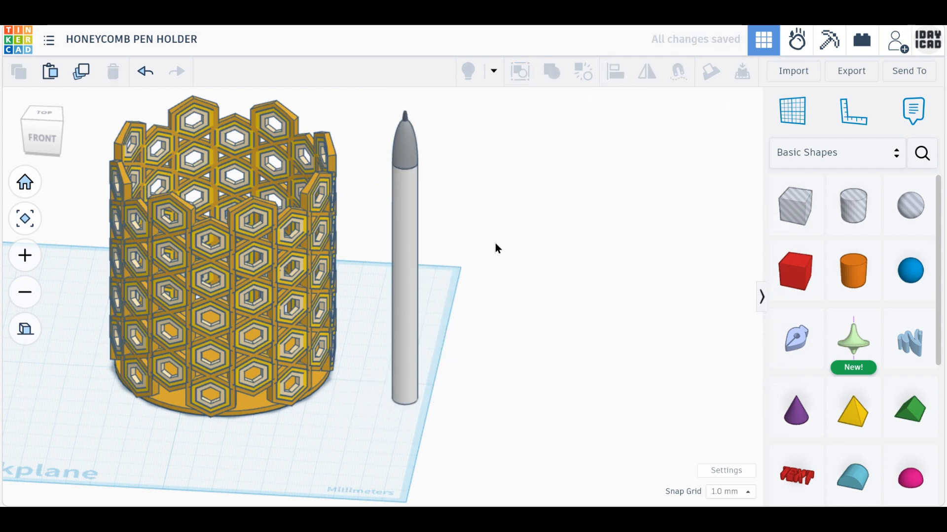
Select all the pen's shapes and raise the pen slightly above the workplane.
middle_drag(497, 299, 454, 374)
drag(454, 378, 355, 130)
middle_drag(451, 300, 454, 160)
click(464, 180)
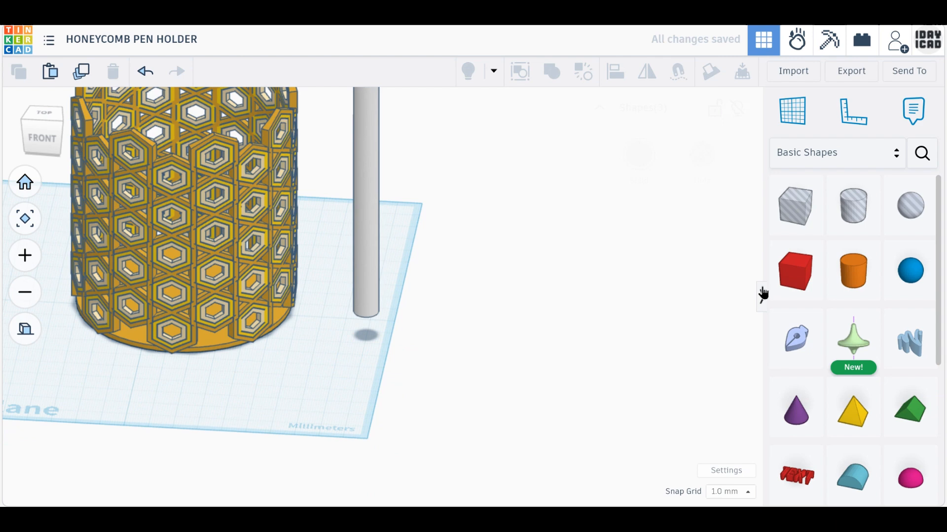
Place a new cylinder beside the pen and set its length and width to 8 mm.
click(830, 274)
click(530, 366)
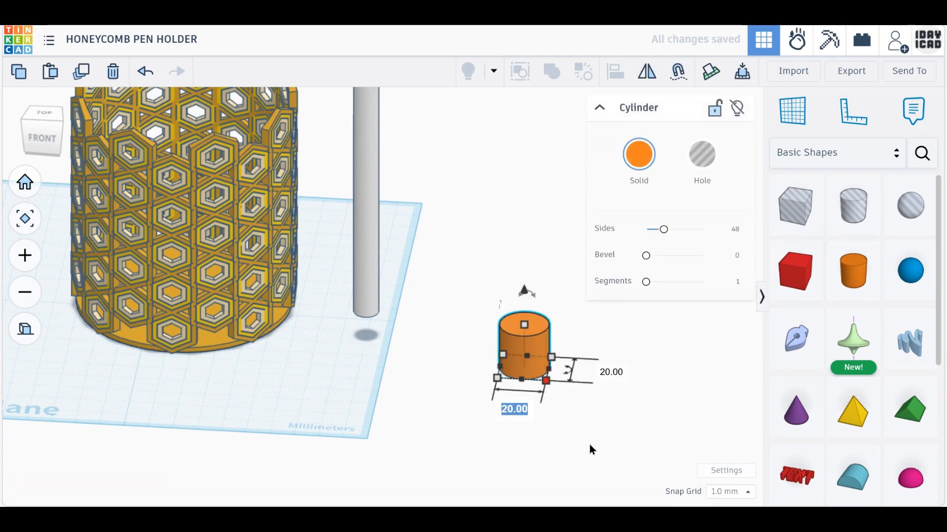
text(8)
key(Tab)
text(8)
key(Return)
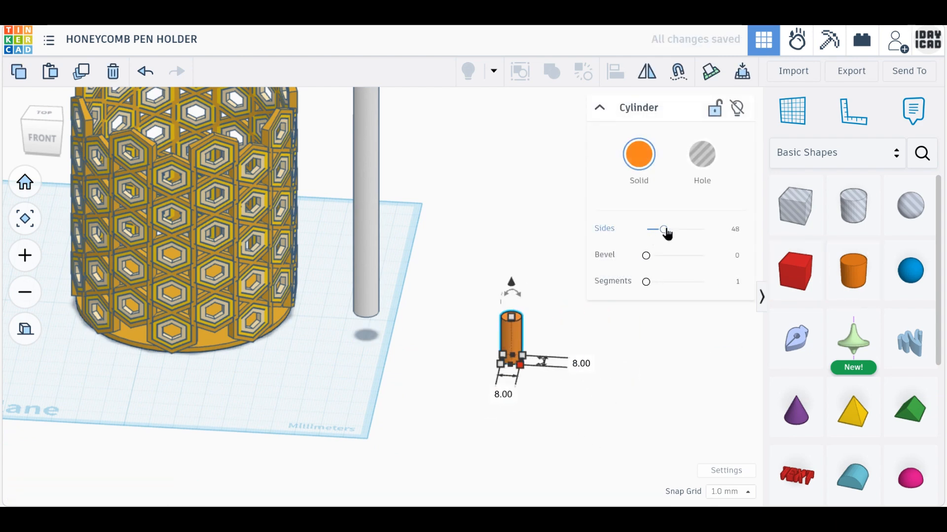
Give the small cylinder 128 sides, round its edges with a 2.5 bevel and colour it dark grey.
drag(665, 230, 789, 203)
drag(646, 255, 807, 254)
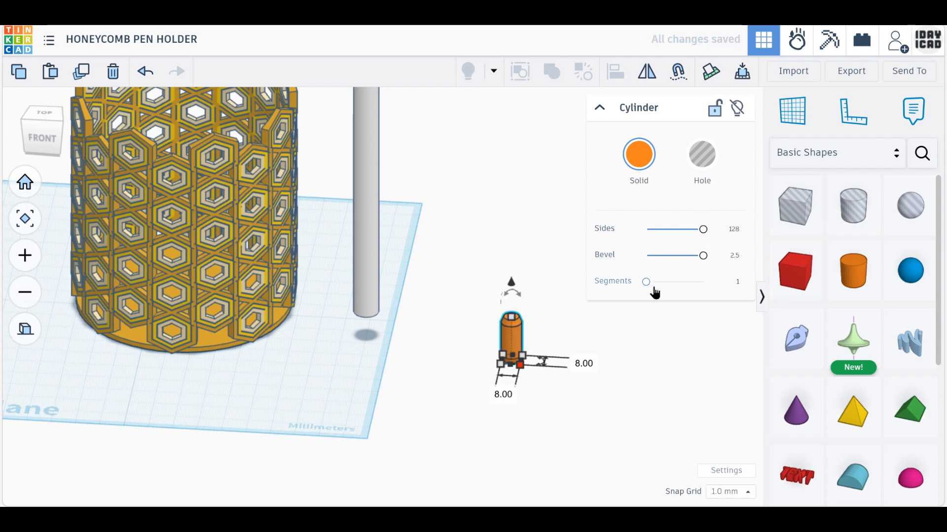
click(639, 154)
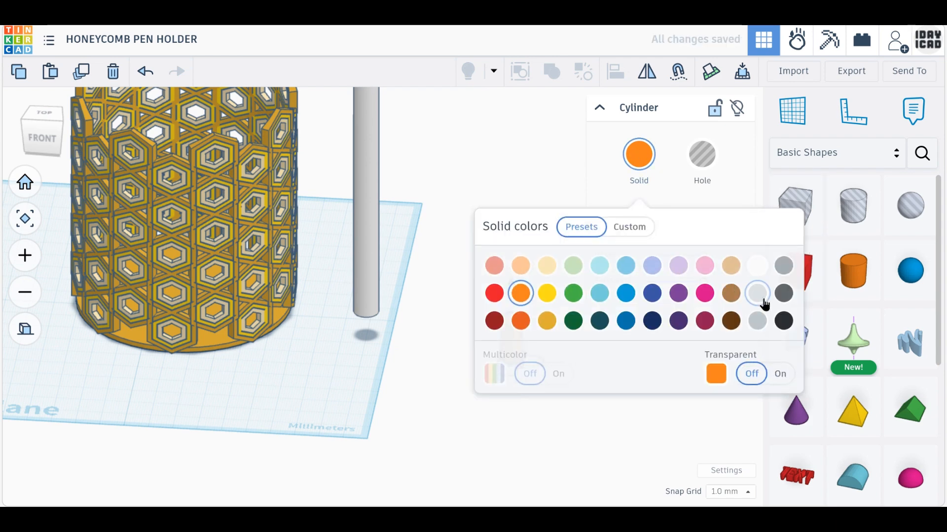
click(783, 293)
click(398, 363)
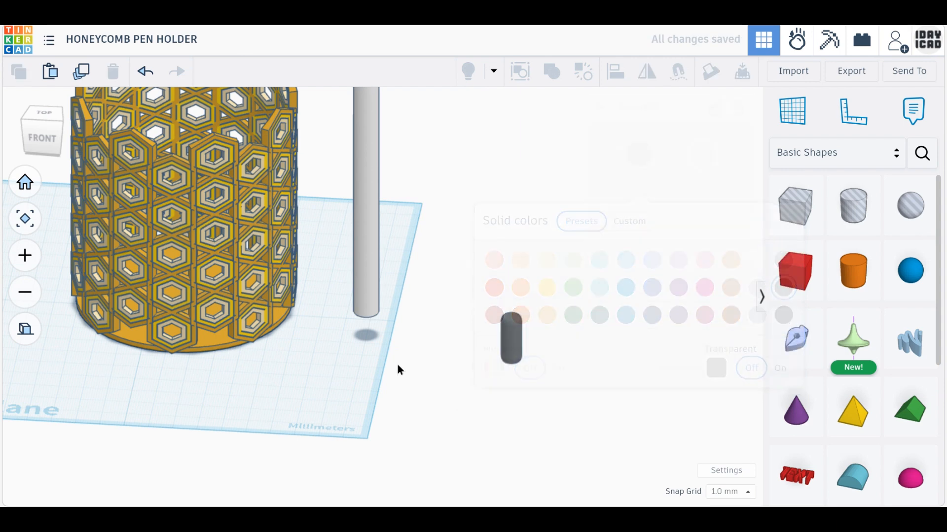
Centre the dark grey cylinder with the barrel and pen tip shapes on both horizontal axes.
scroll(397, 363, down, 5)
drag(496, 418, 372, 173)
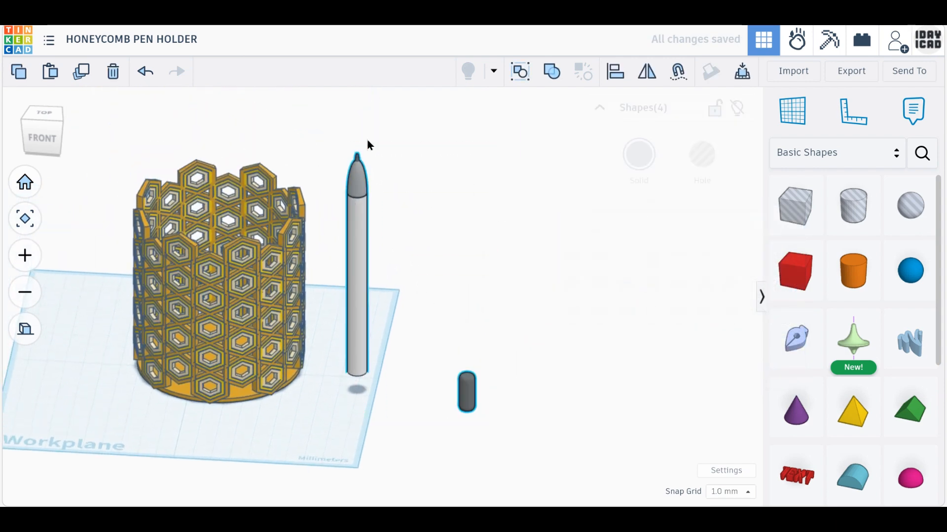
click(616, 74)
click(403, 417)
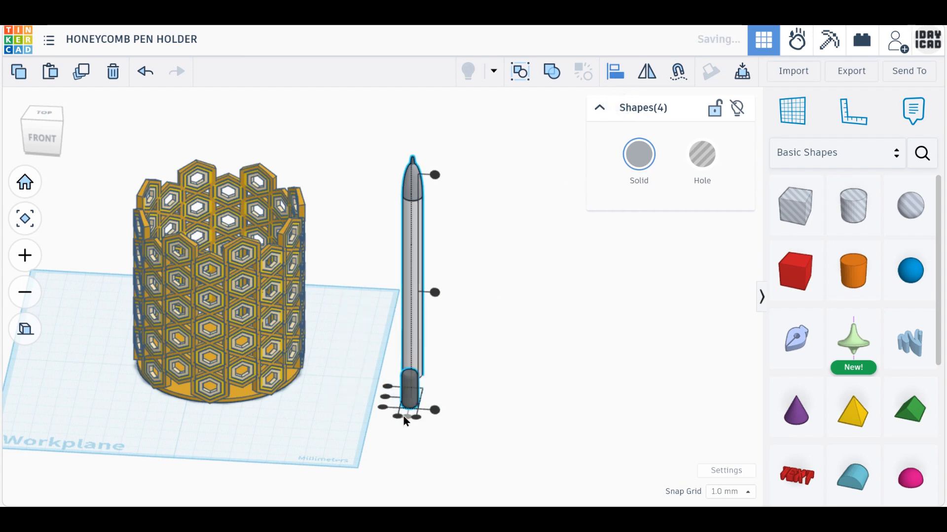
click(383, 397)
click(527, 370)
Select all four pen shapes and rotate them 180° so the tip points down.
drag(486, 464, 351, 128)
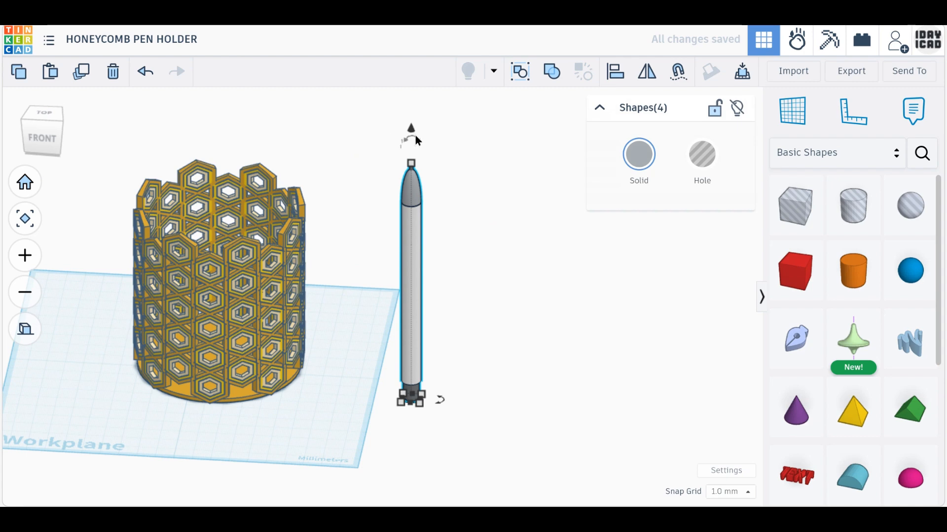
drag(413, 131, 495, 135)
drag(414, 140, 429, 365)
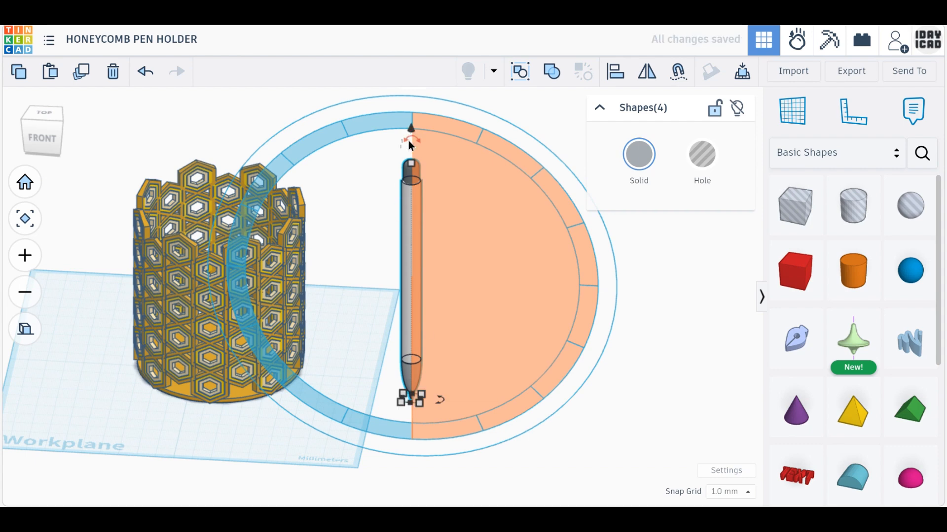
Tilt the pen about 26° sideways and lower it close to the workplane.
drag(410, 140, 493, 121)
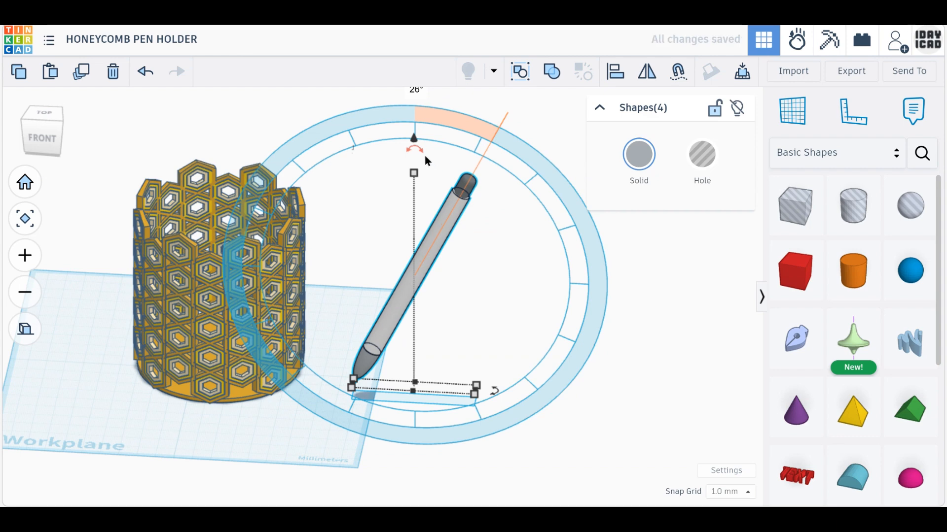
drag(415, 138, 401, 147)
click(49, 139)
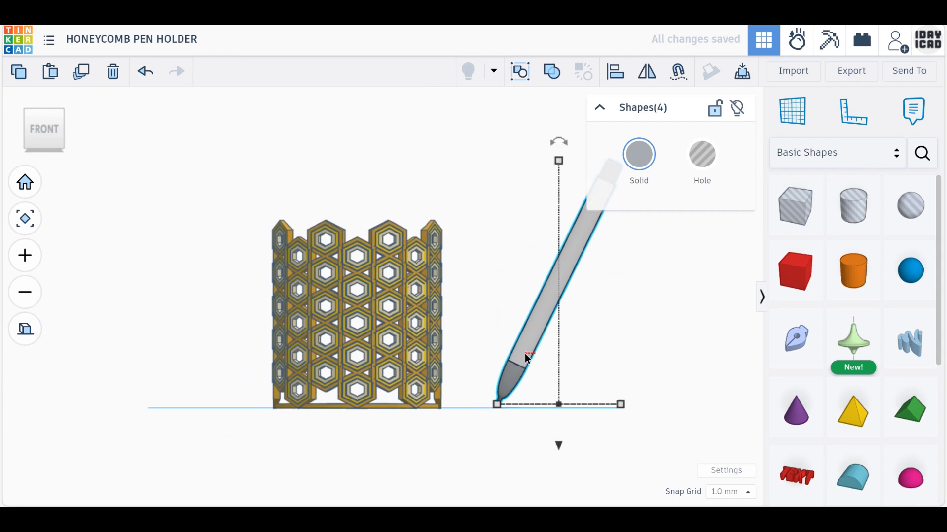
Group the four pen shapes as a union and turn on multicolor for the group.
click(524, 359)
scroll(519, 380, down, 3)
drag(558, 416, 425, 166)
drag(565, 430, 404, 174)
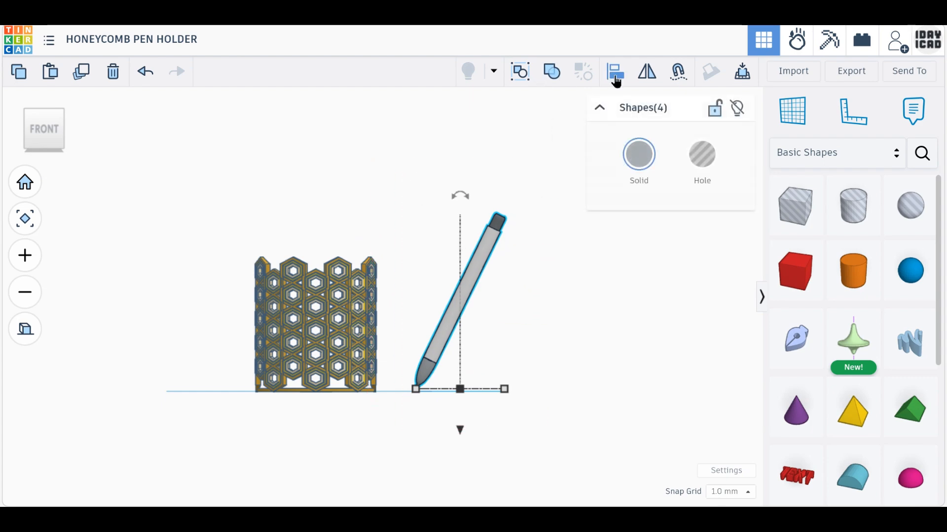
click(551, 74)
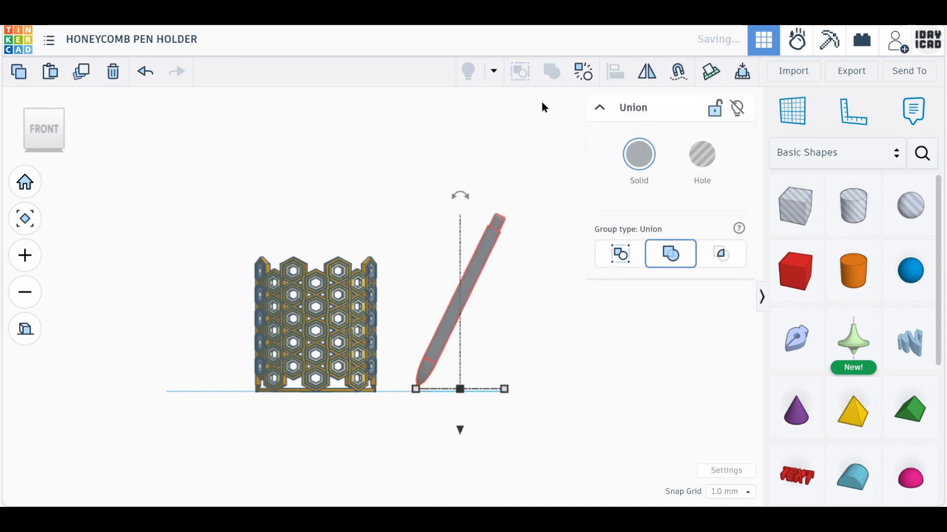
click(641, 162)
click(561, 373)
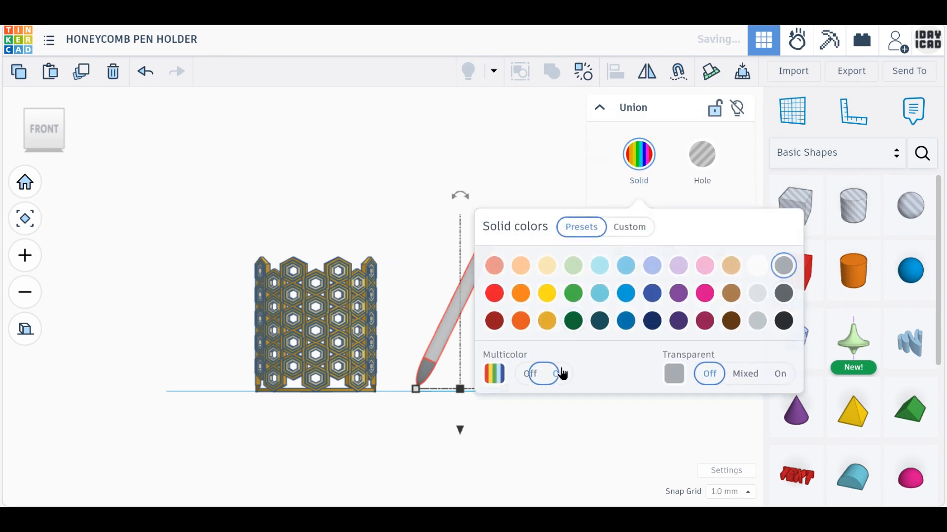
Move the tilted pen into the honeycomb holder and place it on the holder's front-to-back centre line.
scroll(383, 384, up, 5)
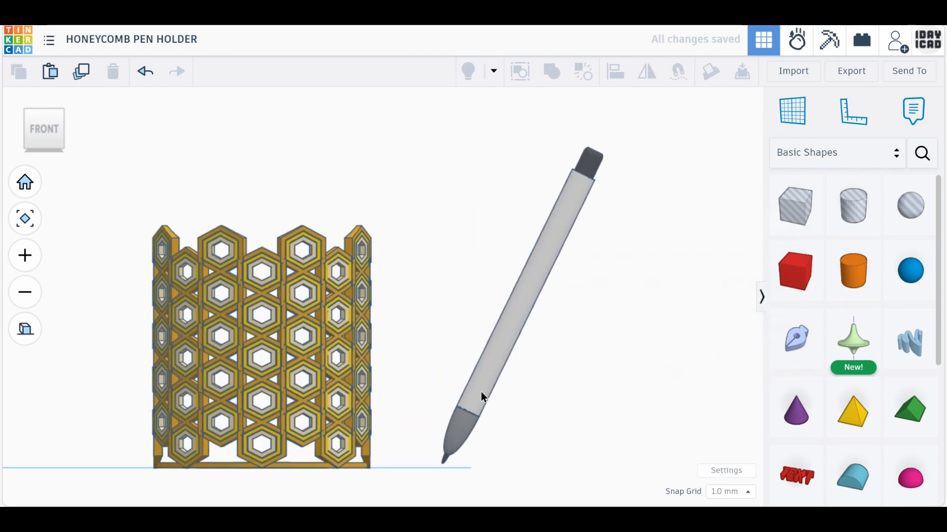
drag(480, 392, 257, 359)
right_drag(258, 359, 60, 152)
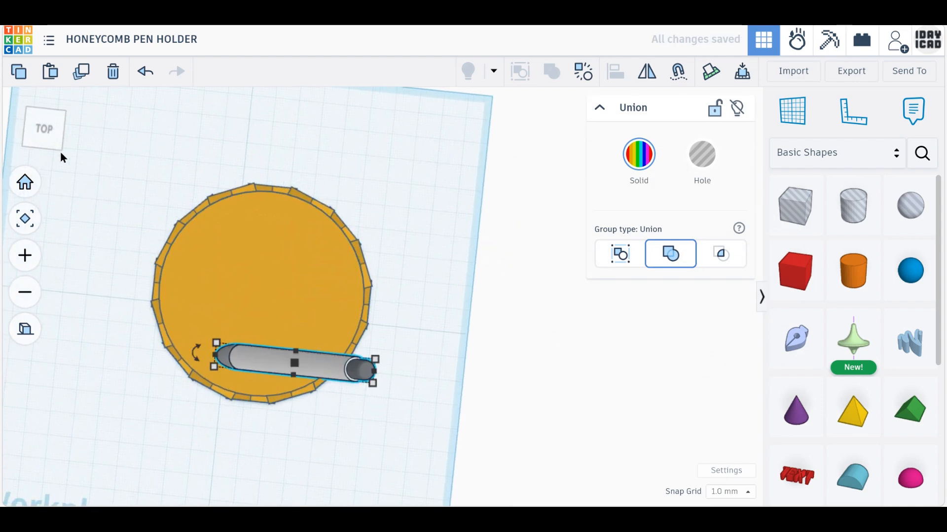
click(42, 130)
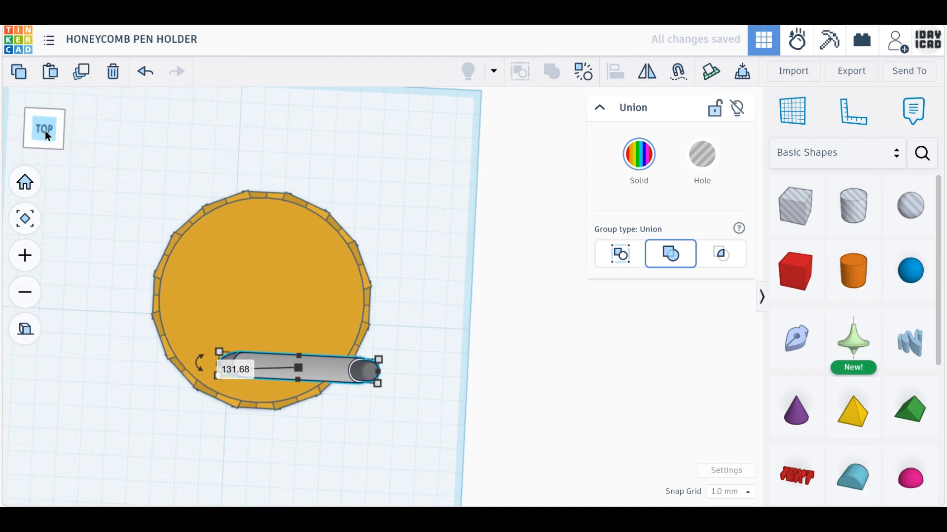
drag(330, 377, 333, 306)
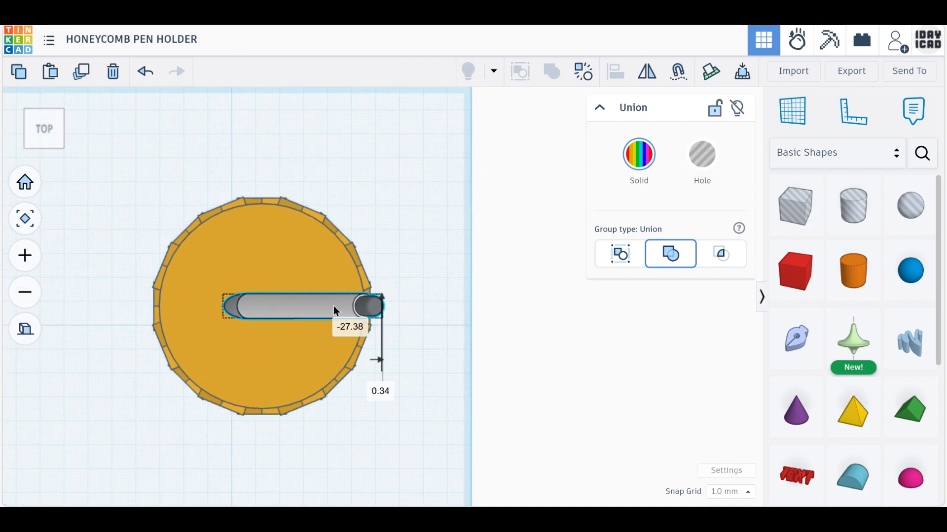
right_drag(328, 351, 326, 266)
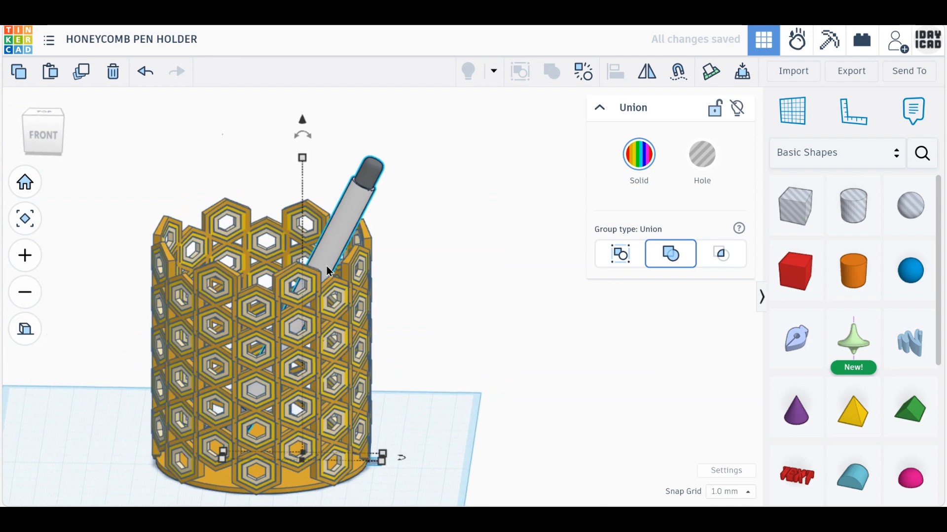
Lower the pen inside the holder to 2 mm above the workplane and nudge it into place at the rim.
scroll(327, 266, down, 2)
drag(319, 161, 345, 105)
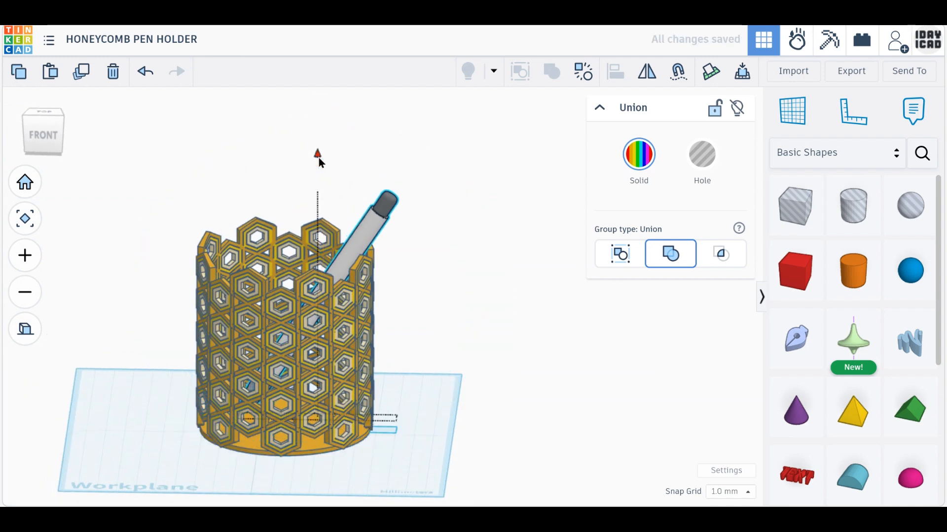
drag(318, 158, 320, 166)
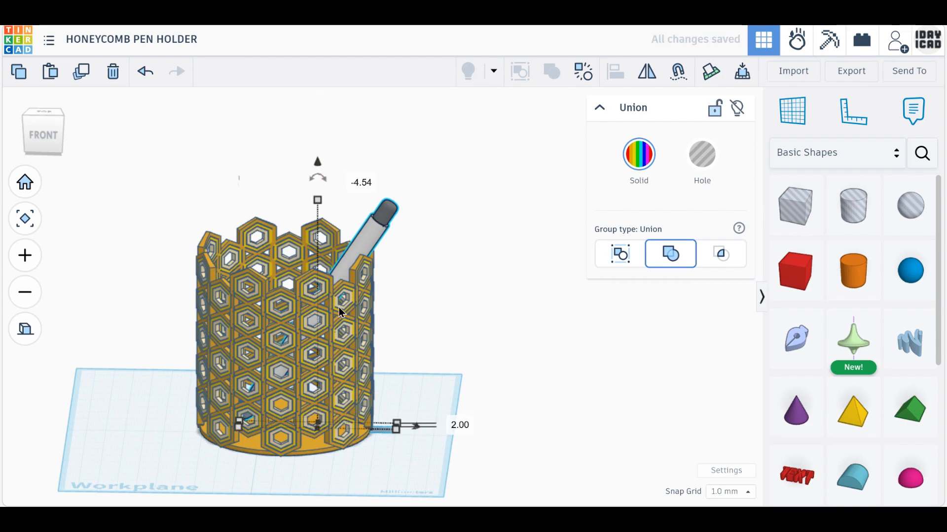
middle_drag(333, 312, 309, 315)
right_drag(363, 347, 412, 356)
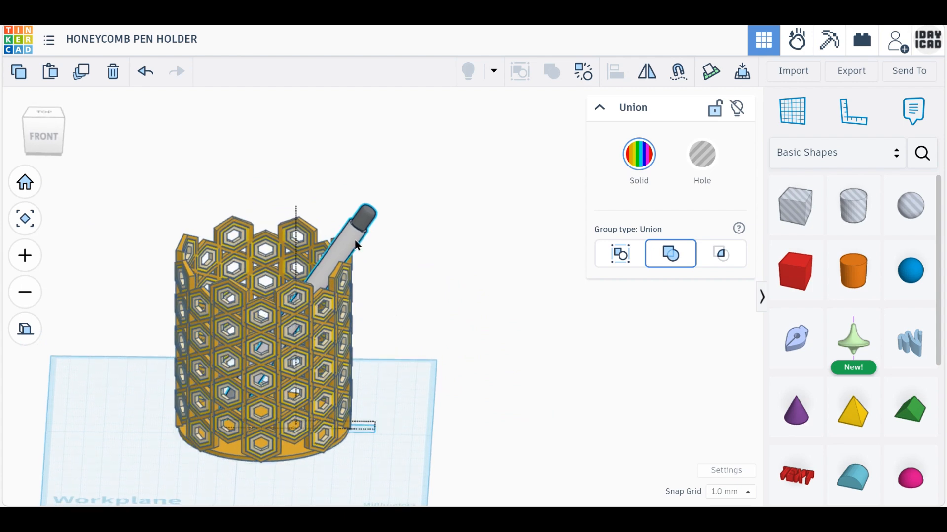
drag(354, 239, 357, 239)
right_drag(418, 285, 435, 383)
click(434, 383)
scroll(406, 410, down, 3)
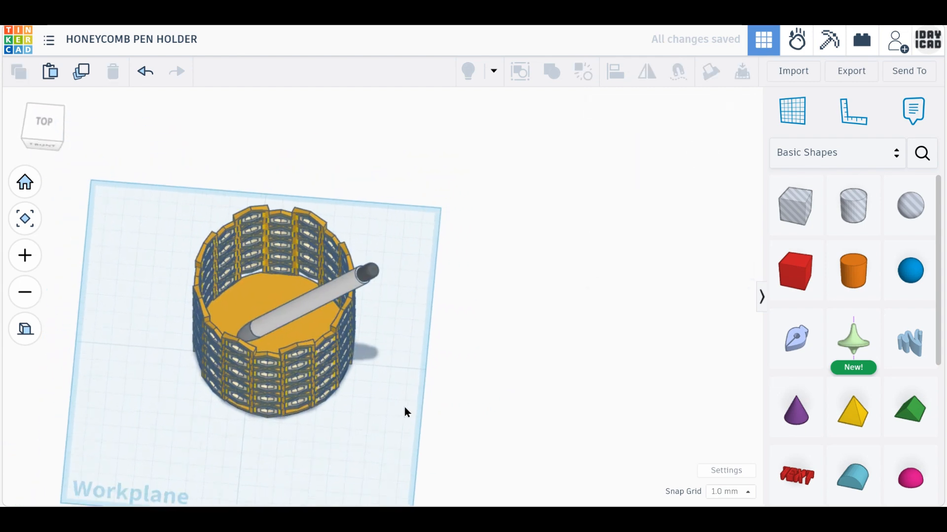
Select the holder and pen together, rotate them about 45° on the workplane and move them toward its centre.
click(25, 332)
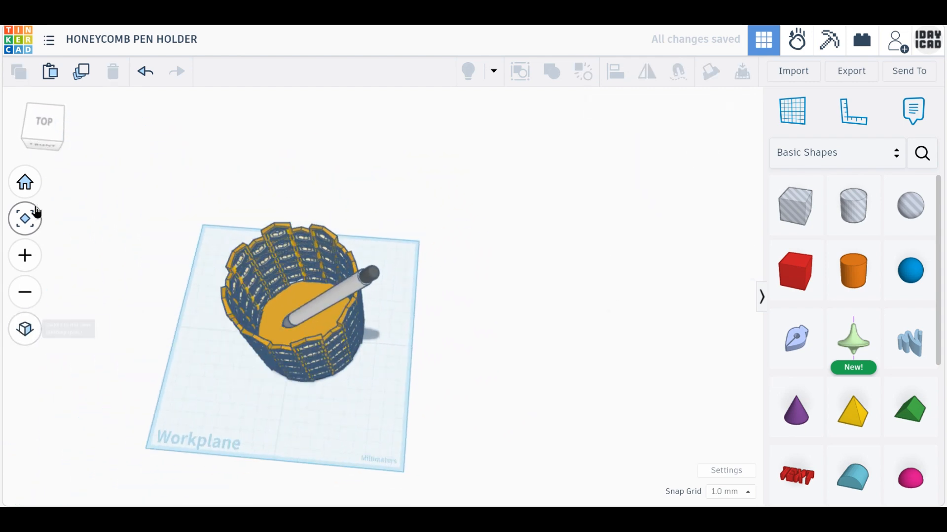
click(26, 183)
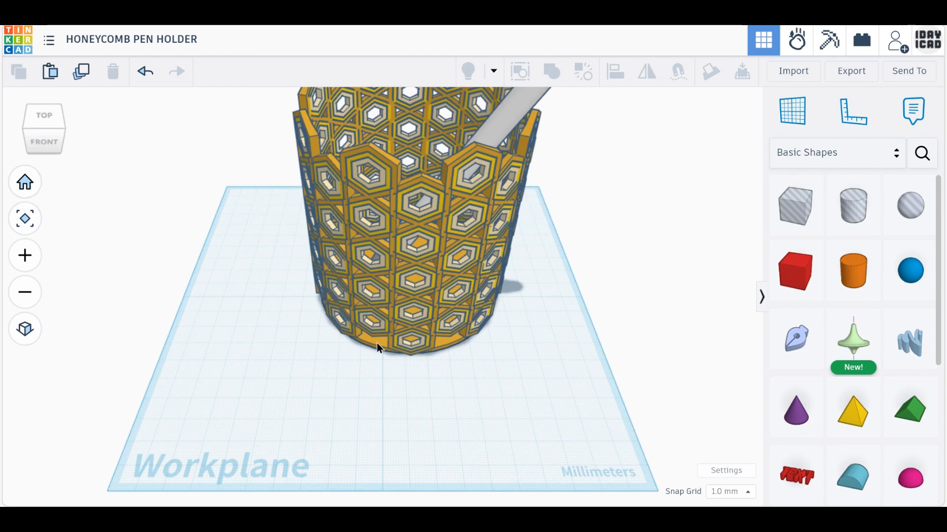
click(30, 215)
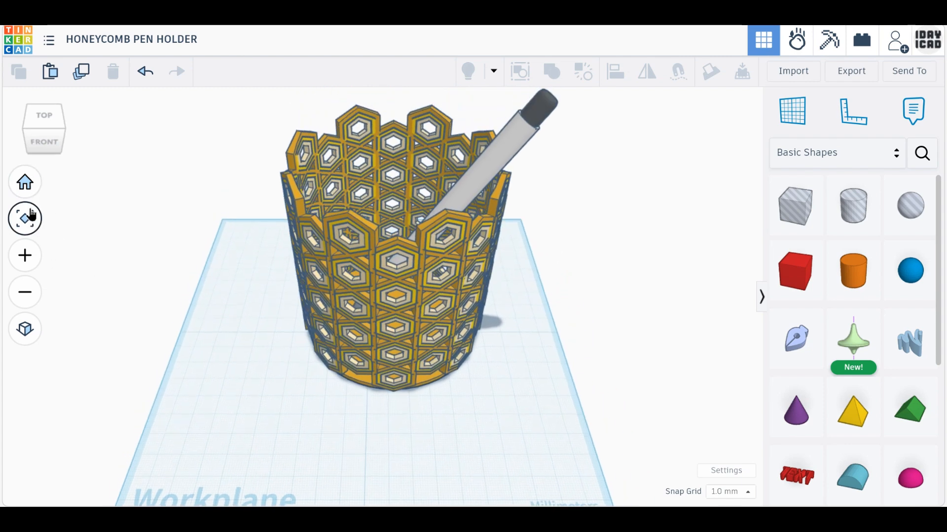
drag(540, 463, 193, 162)
drag(385, 462, 449, 412)
drag(427, 382, 395, 370)
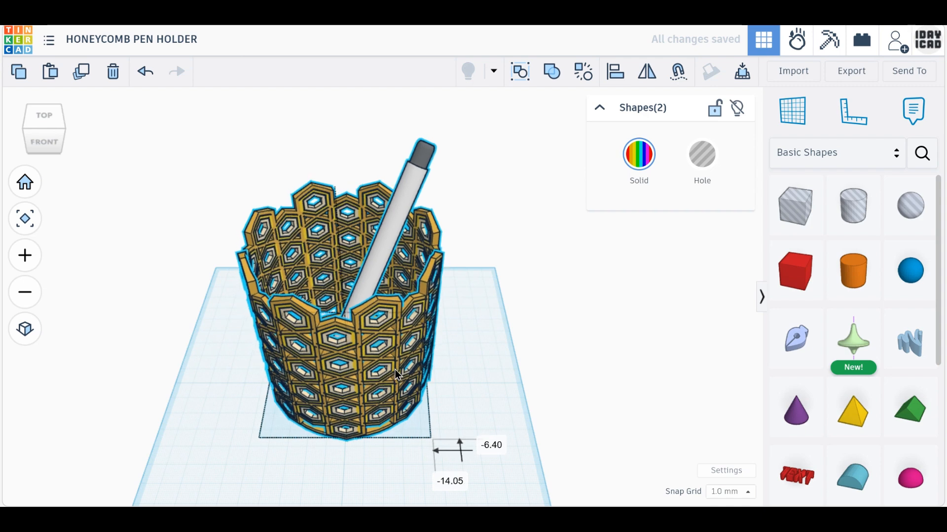
click(493, 352)
click(25, 218)
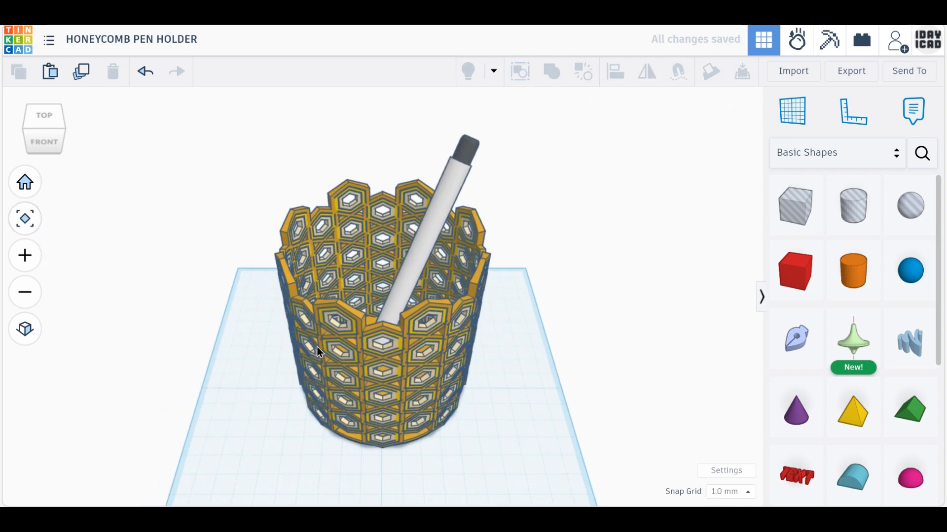
Duplicate the pen in place and rotate the copy horizontally so it leans in a different direction.
right_drag(374, 412, 375, 377)
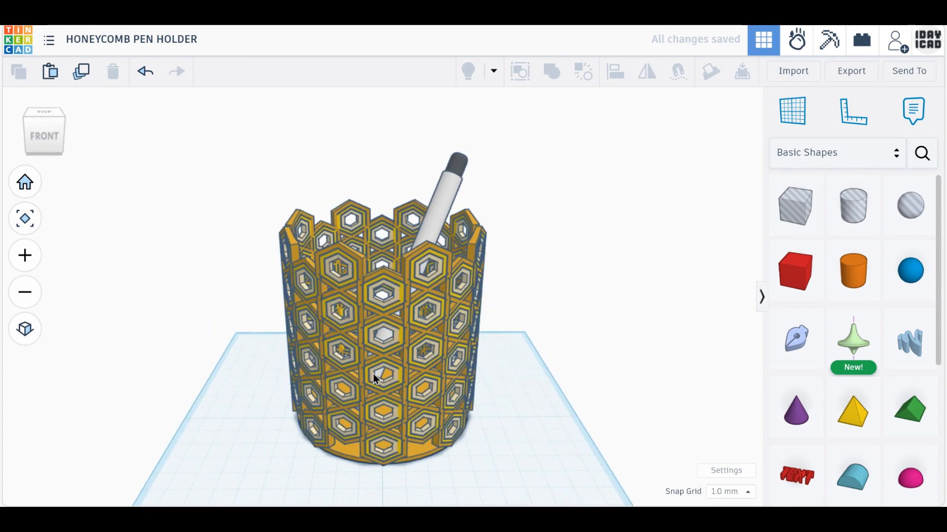
scroll(375, 379, up, 3)
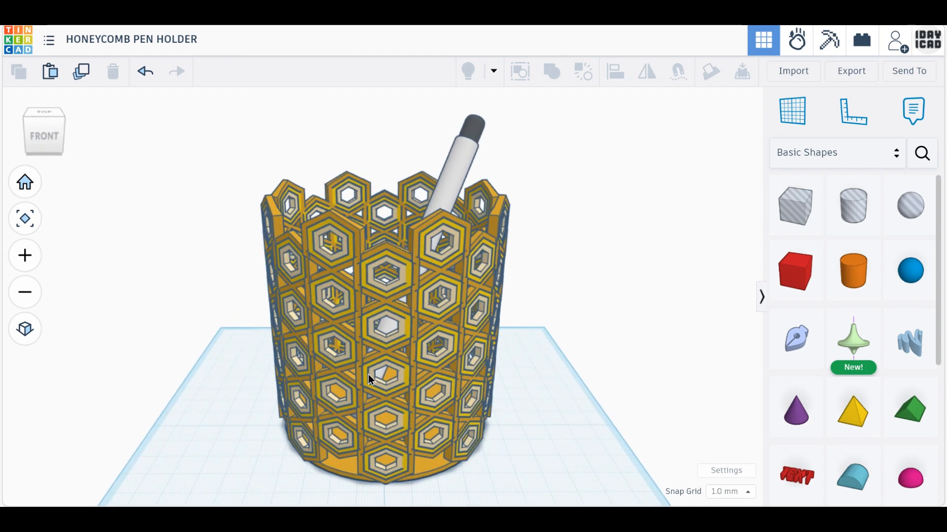
click(46, 112)
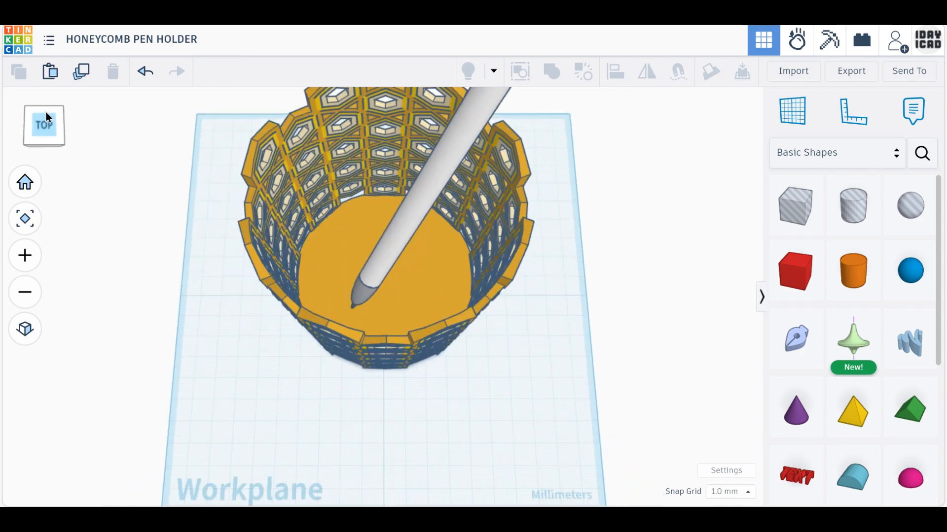
click(23, 330)
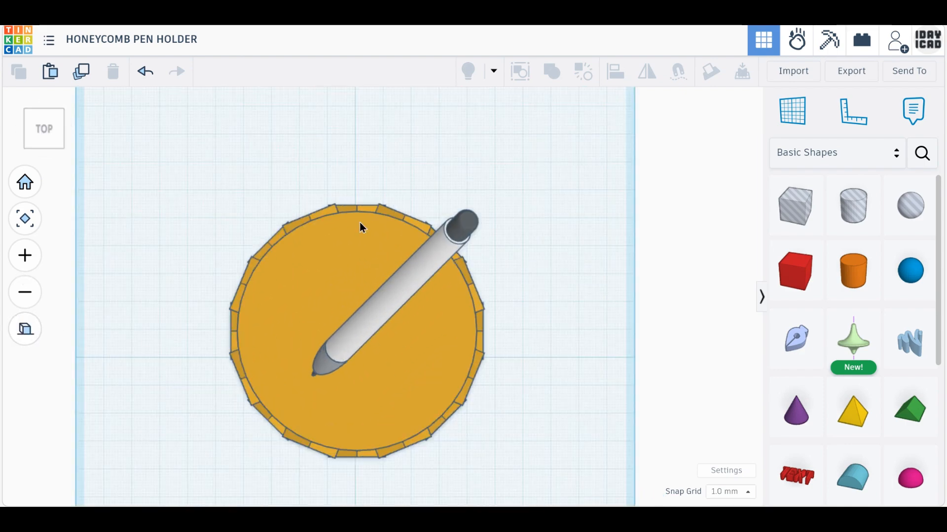
drag(258, 137, 480, 334)
click(431, 248)
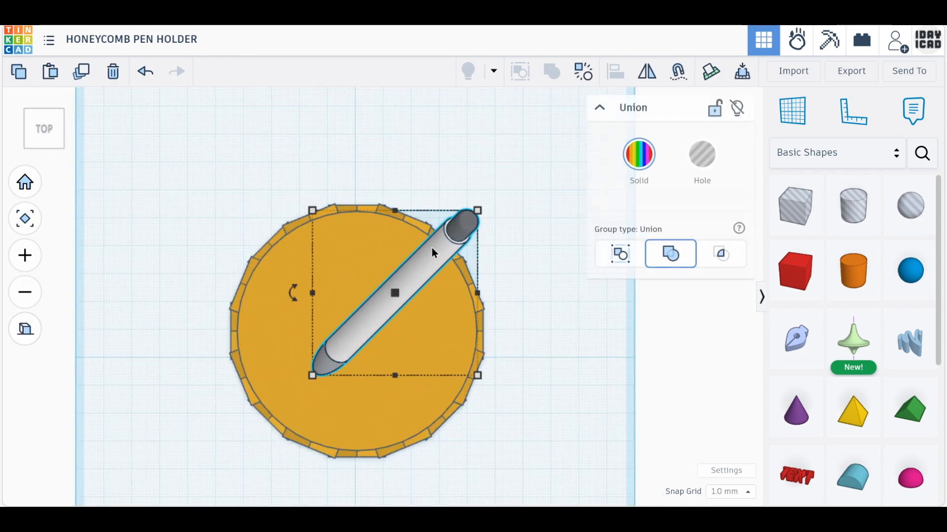
click(87, 72)
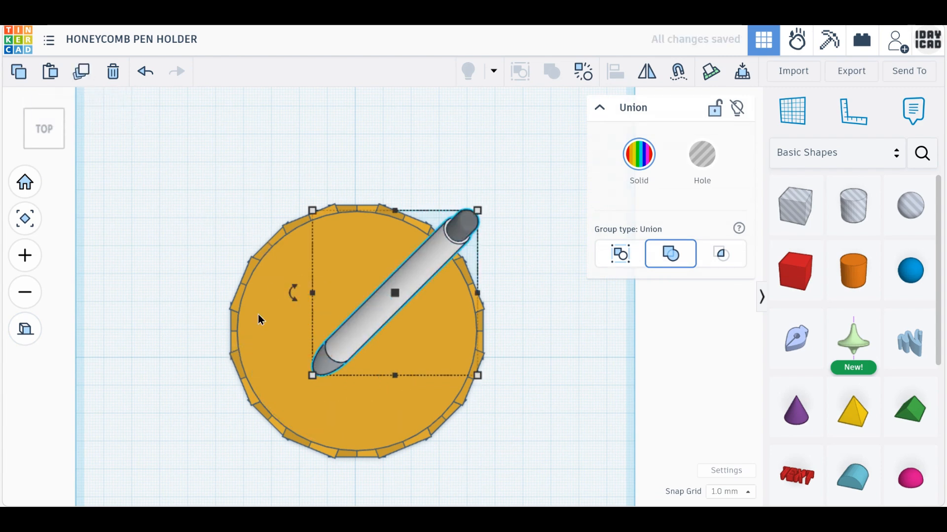
drag(289, 293, 318, 386)
Reposition the duplicated pen inside the holder so it leans toward the back rim beside the first pen.
right_drag(319, 386, 457, 310)
drag(457, 311, 438, 315)
right_drag(520, 357, 309, 431)
drag(232, 368, 268, 304)
right_drag(362, 377, 608, 350)
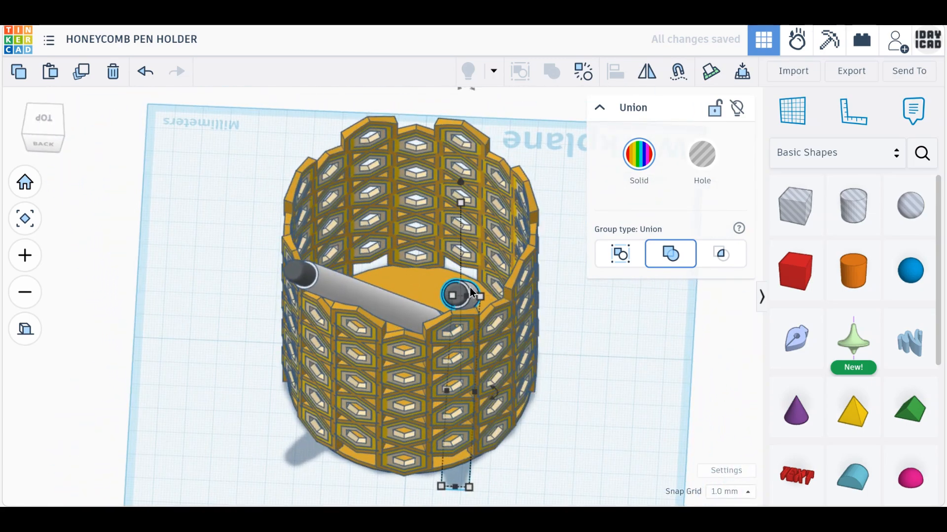
Nudge the duplicated pen slightly so it rests against the inside of the holder's rim, clear of the first pen.
drag(470, 288, 481, 286)
right_drag(481, 286, 502, 380)
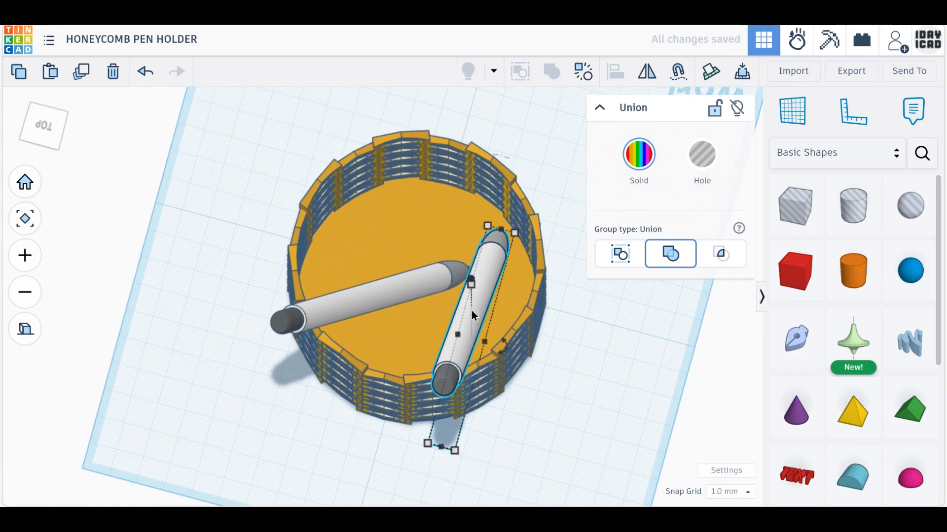
mouse_move(486, 282)
mouse_down()
mouse_move(500, 268)
mouse_move(491, 279)
mouse_up()
right_drag(491, 278, 102, 267)
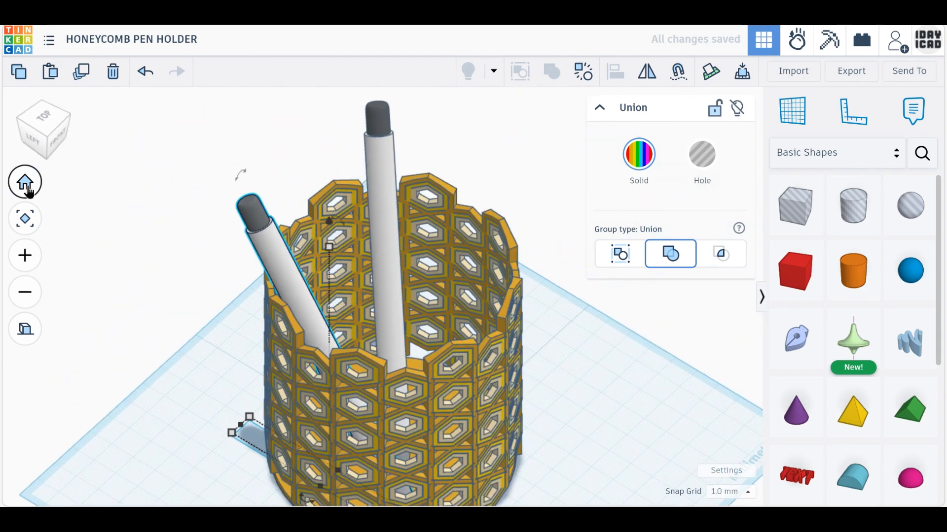
Deselect the pen, switch the view to perspective and examine the holder with both pens from the front.
click(25, 182)
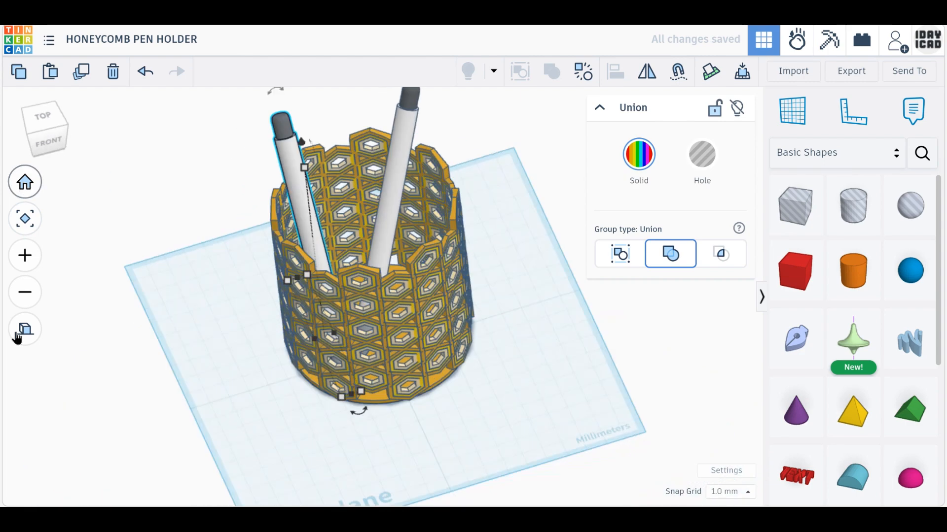
click(20, 331)
click(166, 313)
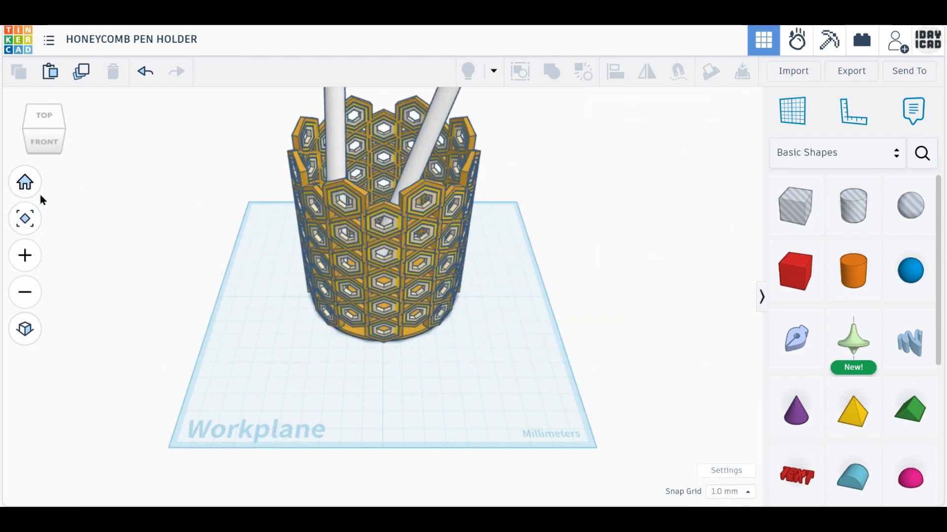
click(25, 182)
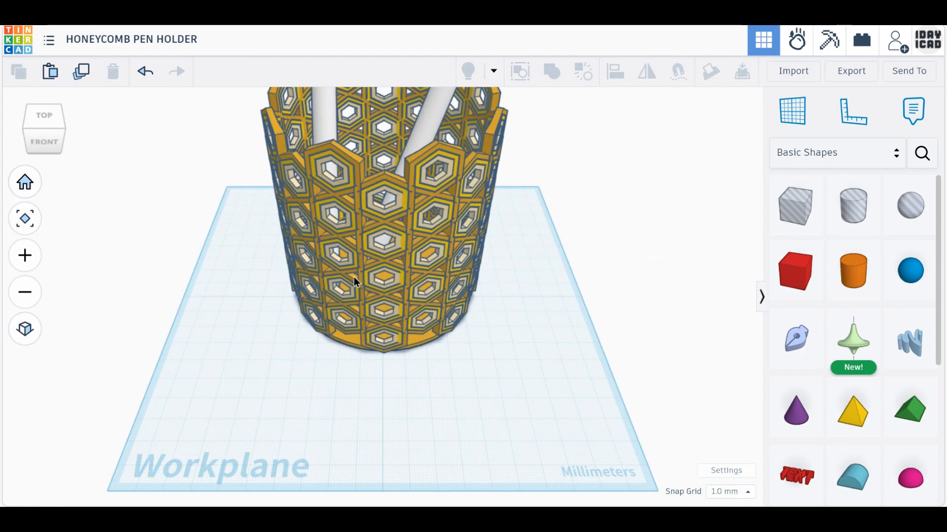
right_drag(356, 282, 418, 402)
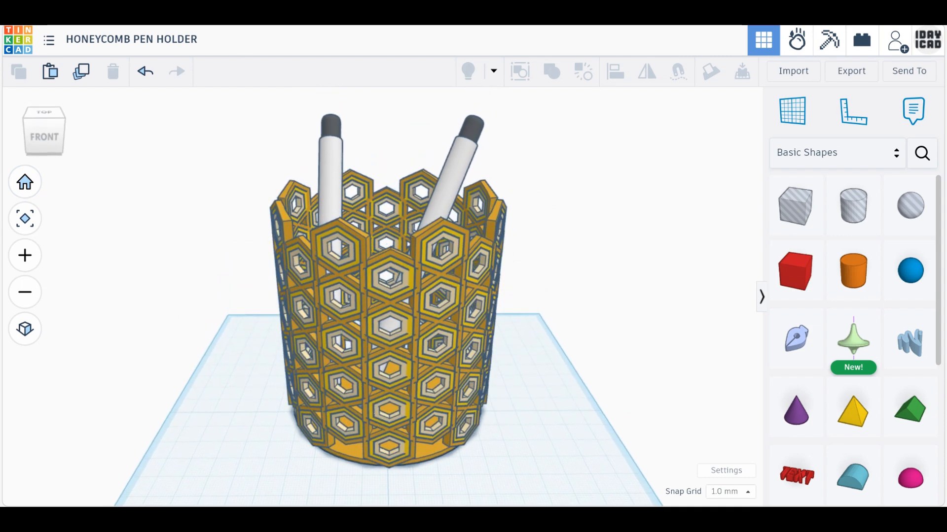